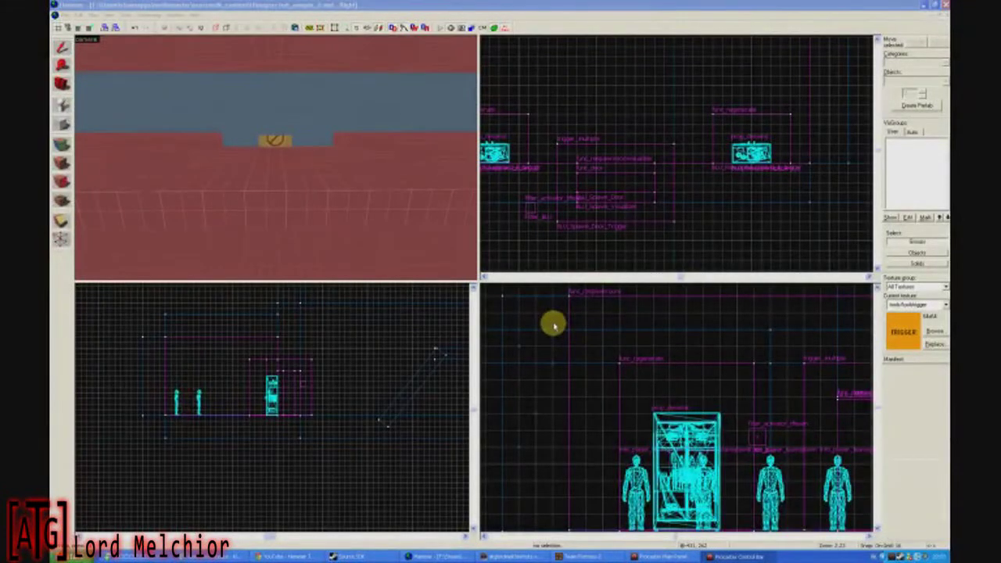
Delete the ceiling brush above the map's playable area
click(340, 188)
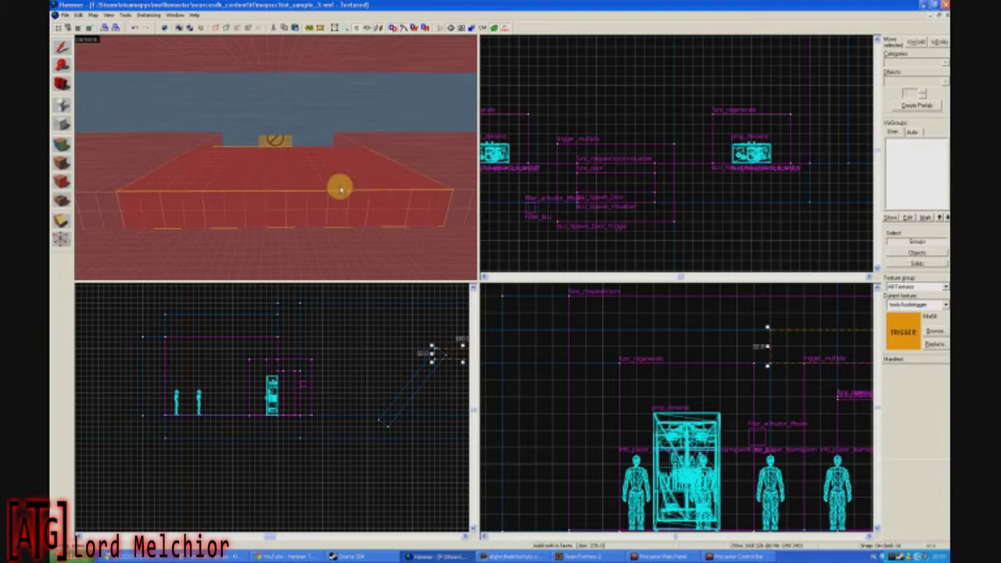
click(689, 245)
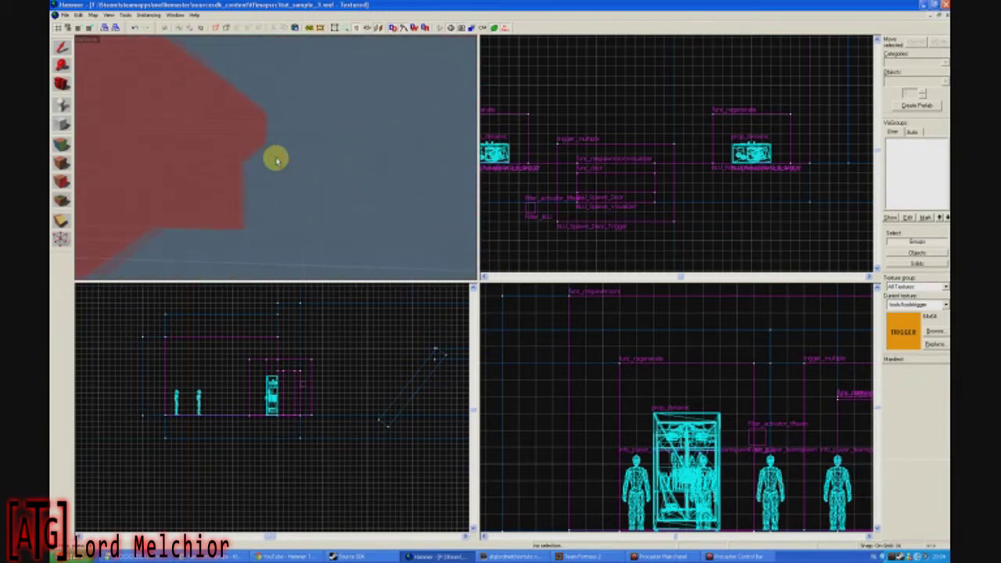
mouse_move(275, 161)
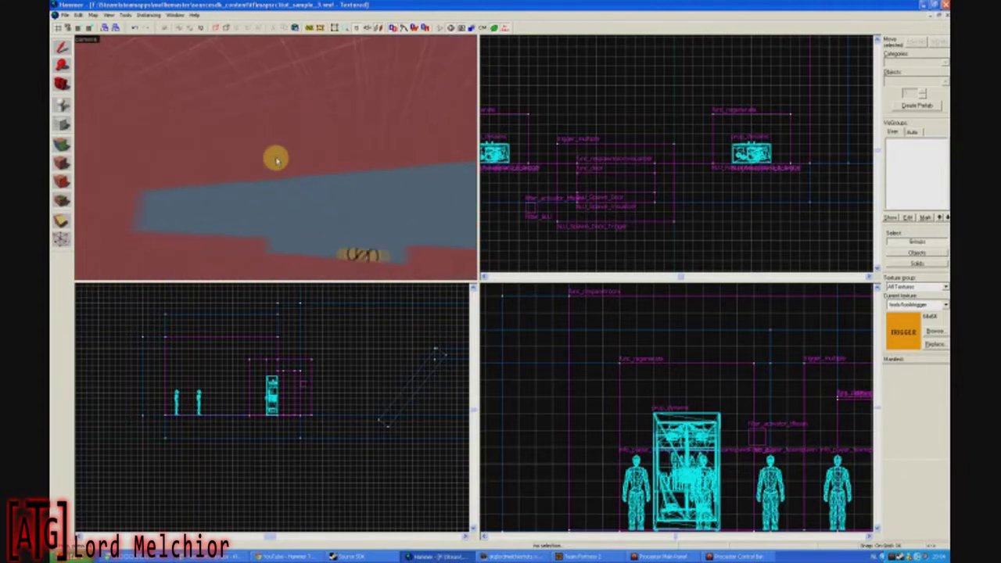
key(d)
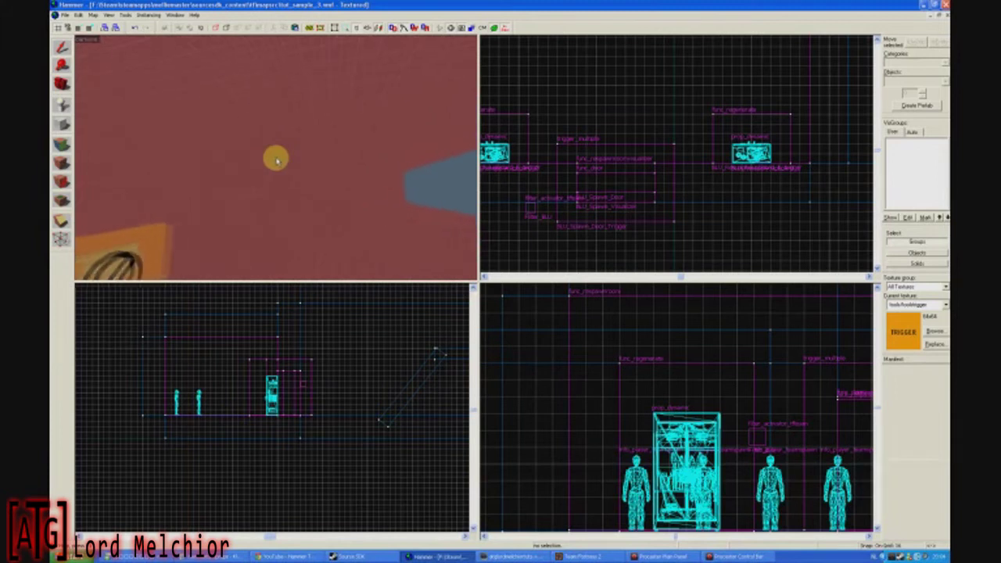
key(a)
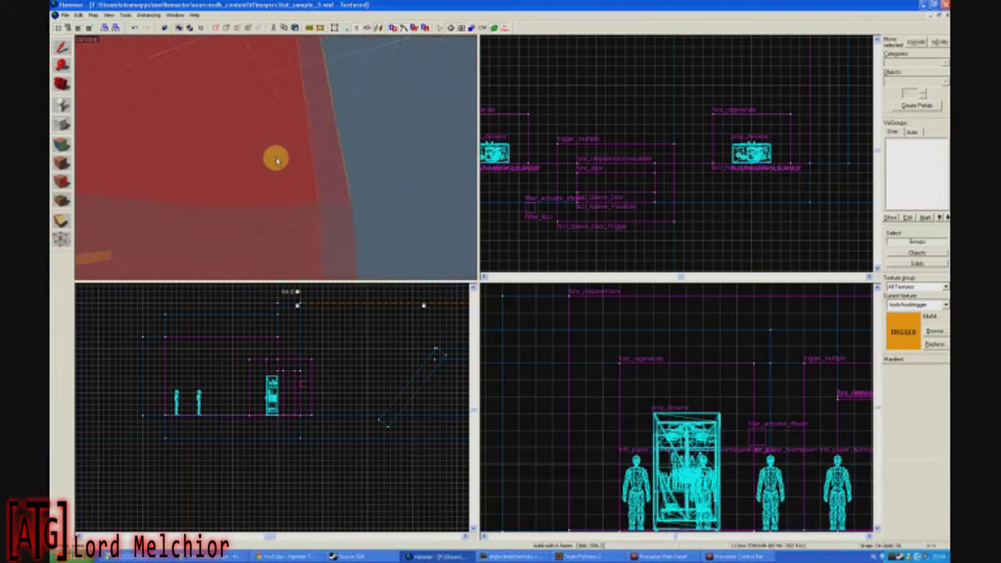
click(276, 161)
key(Delete)
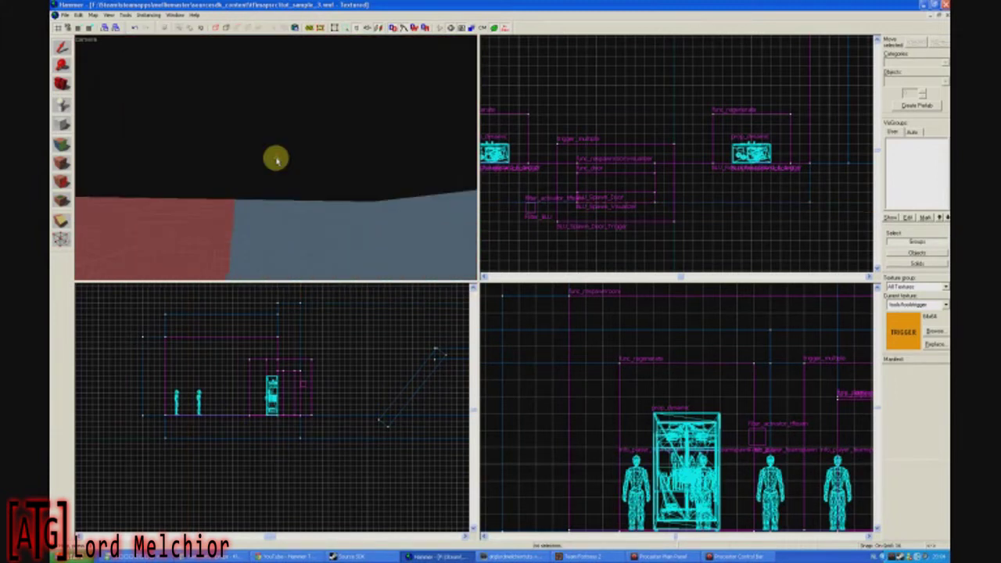
Examine the whole map from outside in the 3D view and zoomed out in the top view
key(s)
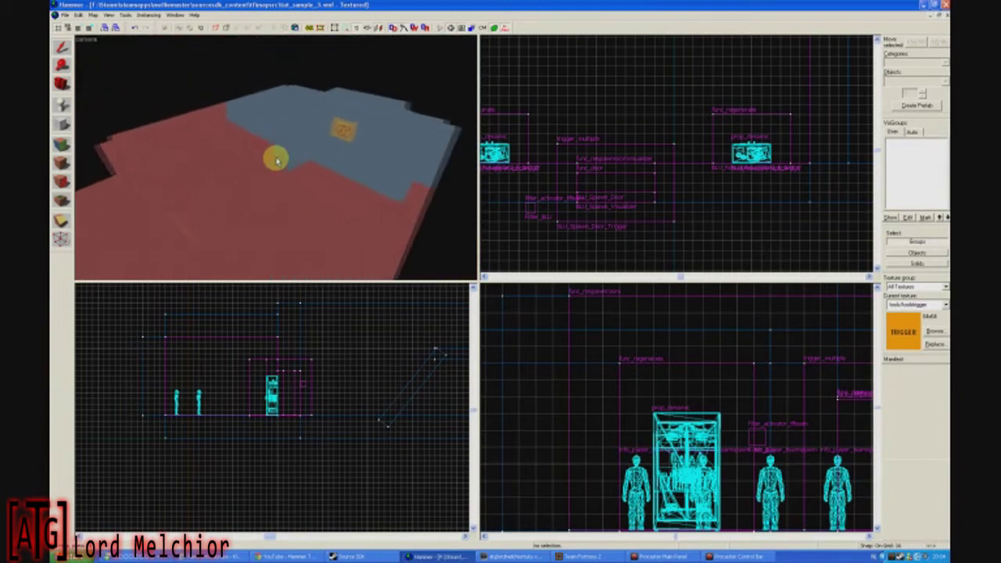
key(s)
key(d)
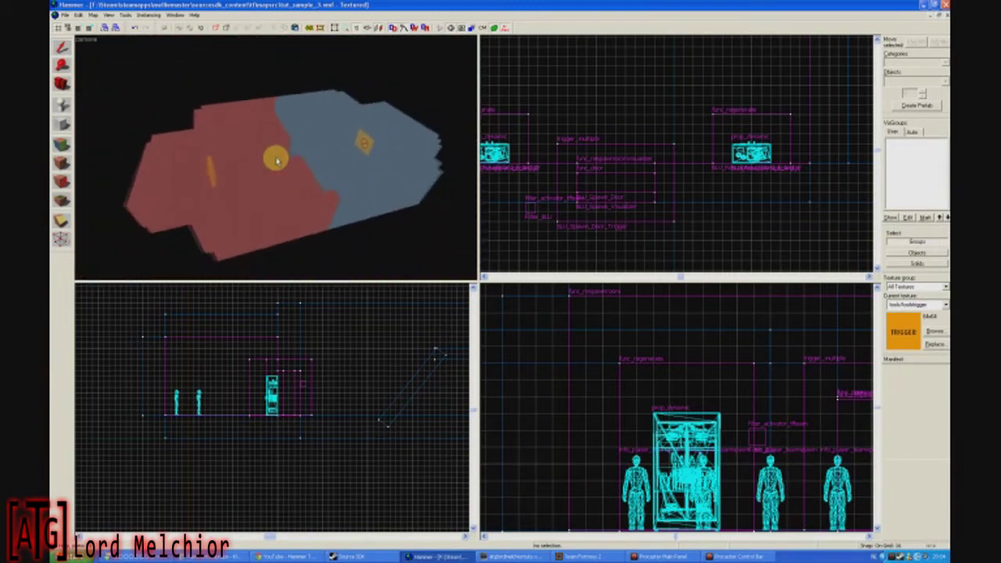
key(w)
key(s)
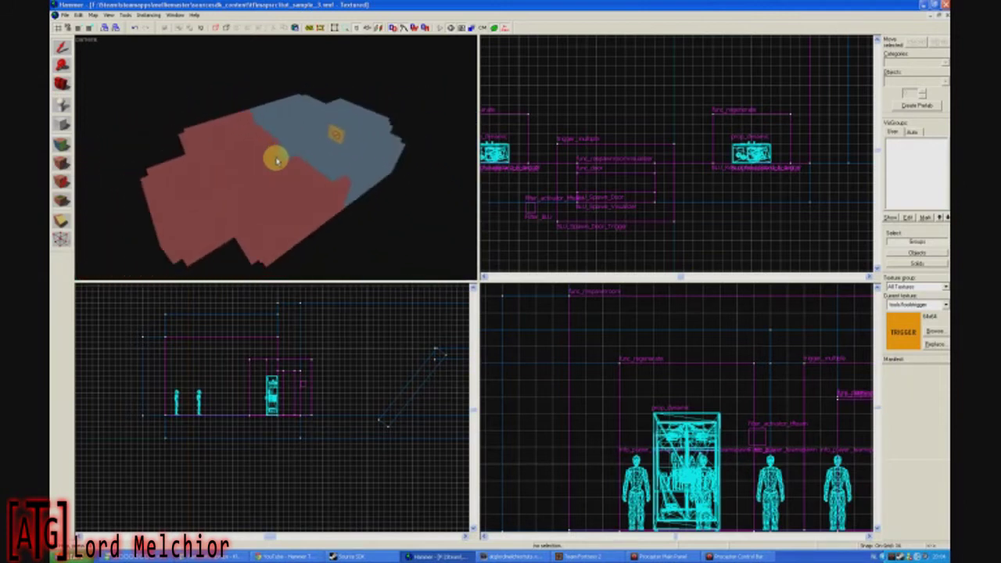
scroll(561, 172, down, 12)
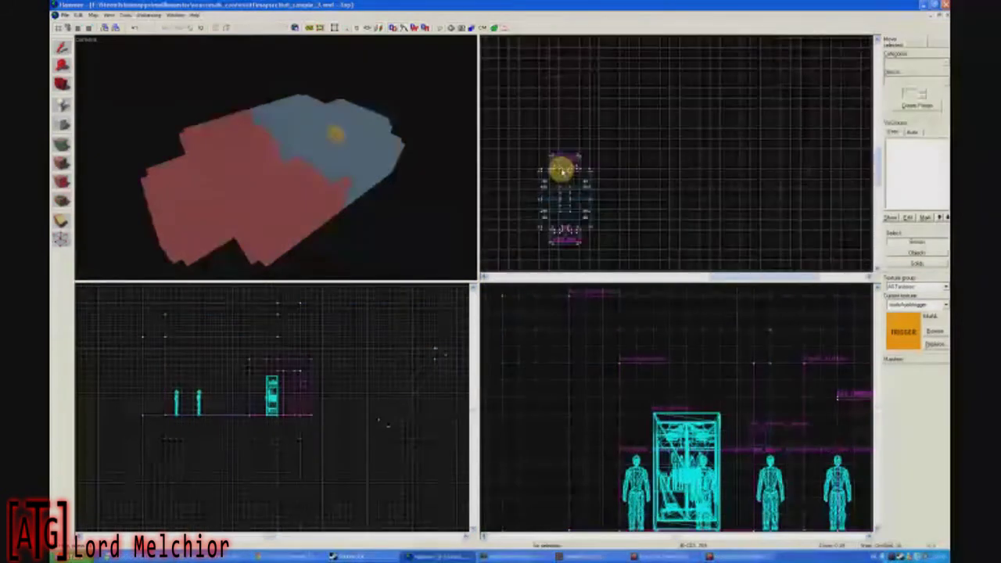
middle_drag(562, 170, 663, 147)
scroll(658, 136, down, 1)
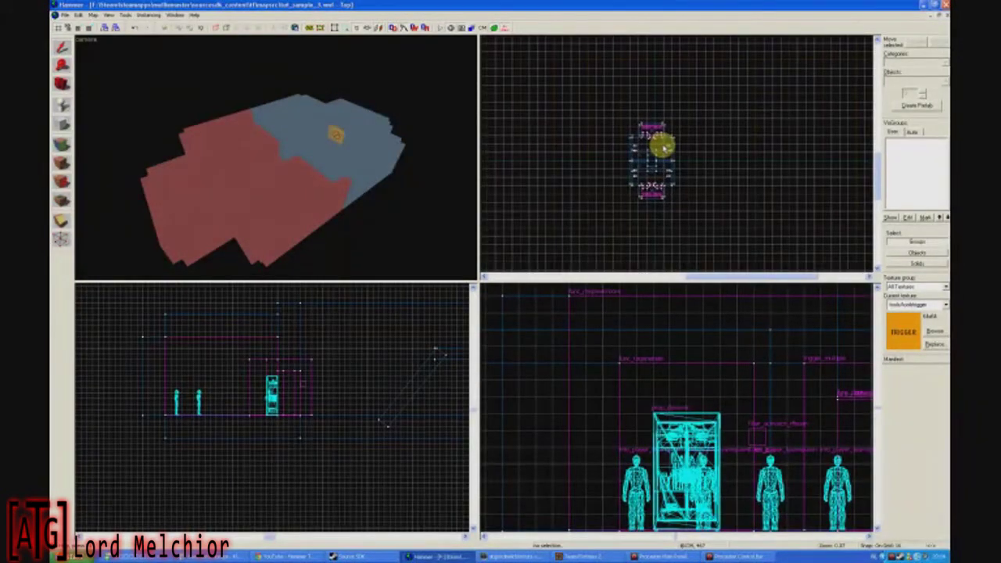
Show unused textures too, filter for toolsskybox, and make tools/toolsskybox2d the current texture
click(934, 332)
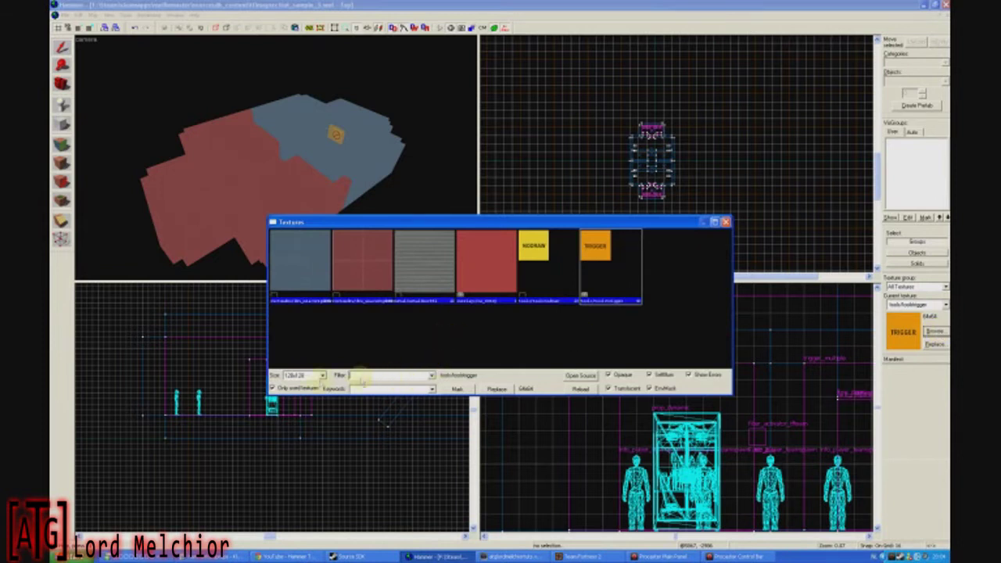
click(285, 388)
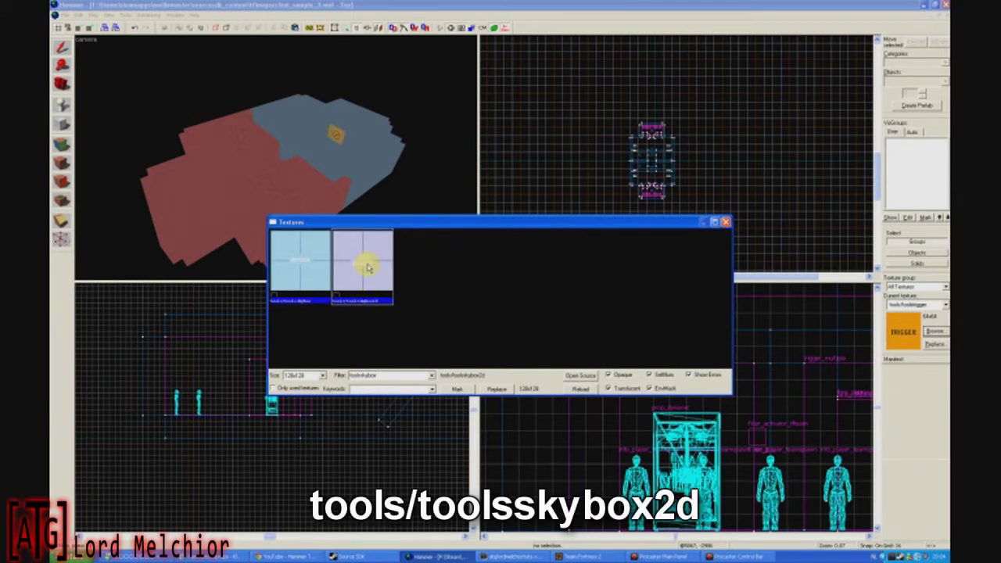
double_click(367, 267)
scroll(604, 185, down, 1)
scroll(604, 185, down, 1)
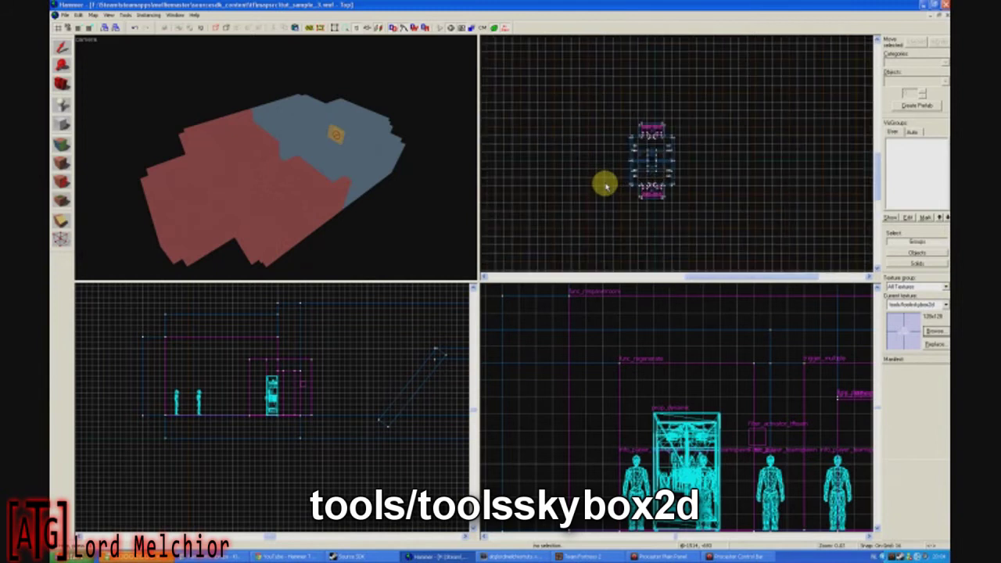
middle_drag(682, 203, 715, 194)
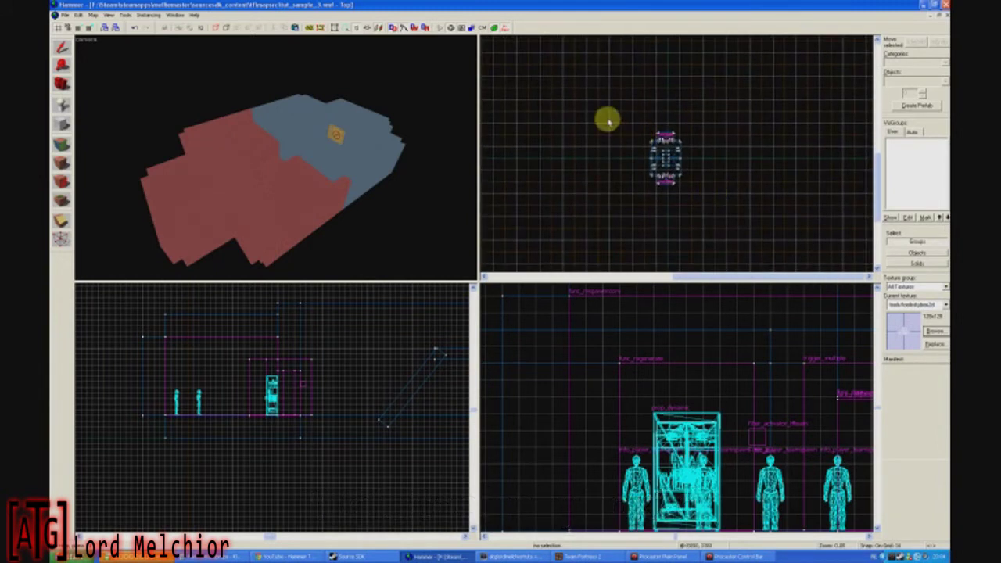
mouse_move(593, 85)
mouse_down()
mouse_move(750, 224)
mouse_move(731, 225)
mouse_up()
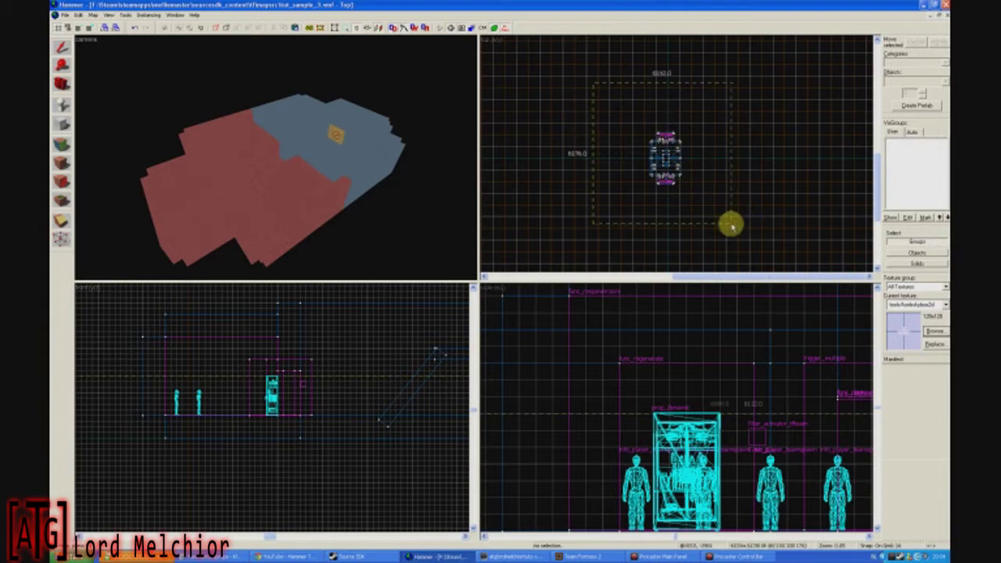
scroll(687, 424, down, 5)
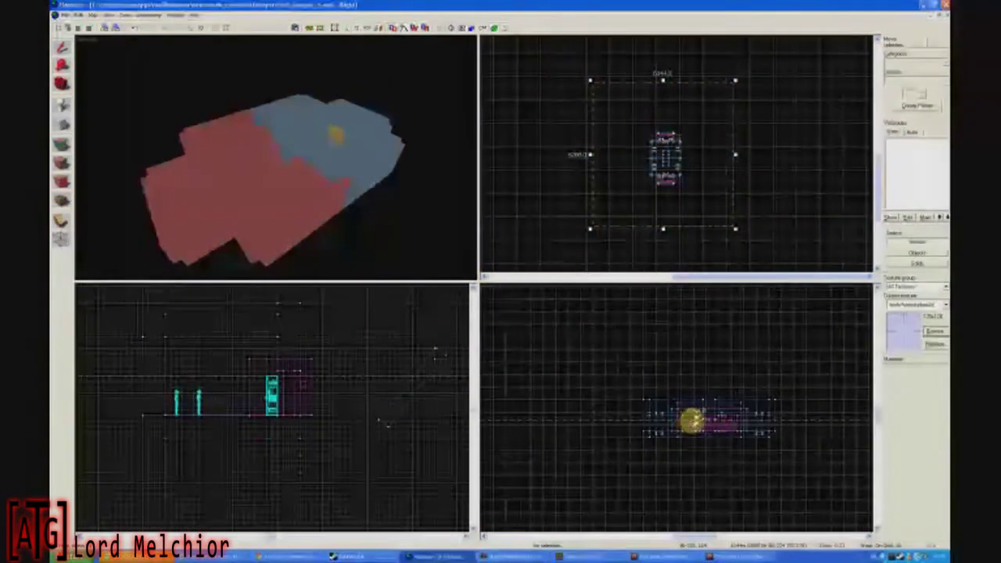
mouse_move(698, 430)
mouse_down()
mouse_move(697, 474)
mouse_move(689, 326)
mouse_up()
scroll(691, 323, down, 4)
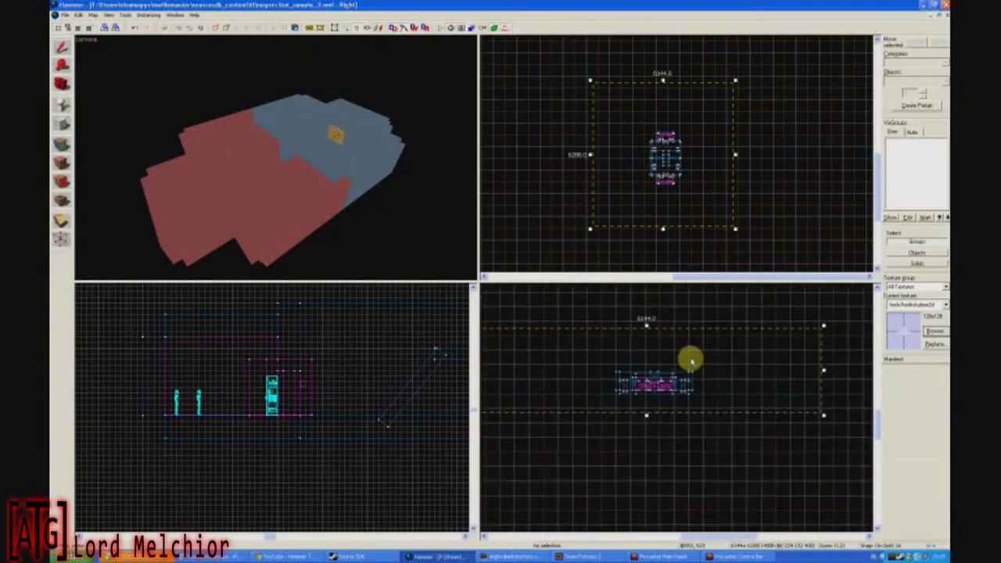
drag(656, 422, 656, 424)
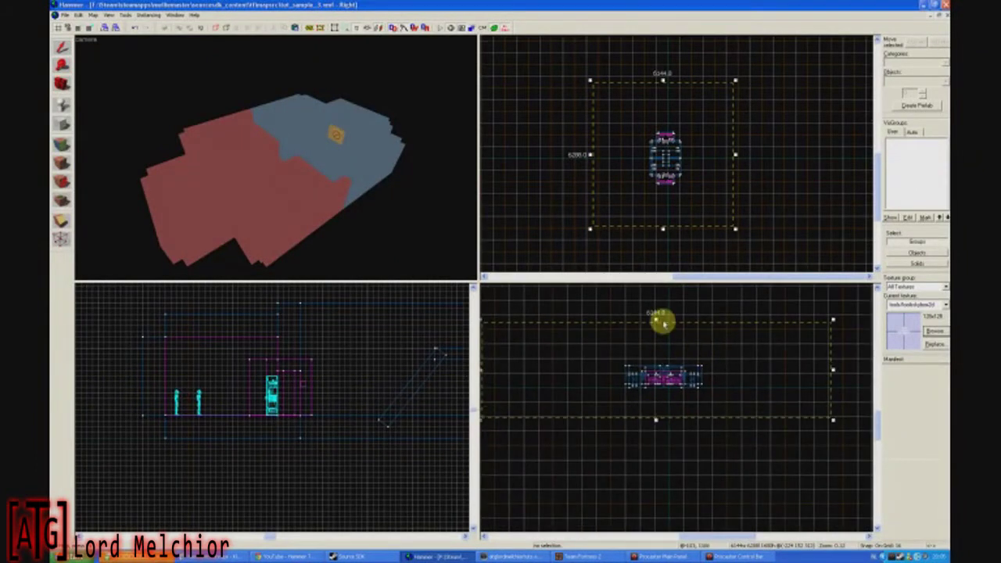
drag(658, 316, 659, 317)
mouse_move(672, 335)
middle_down()
mouse_move(693, 327)
mouse_move(685, 344)
middle_up()
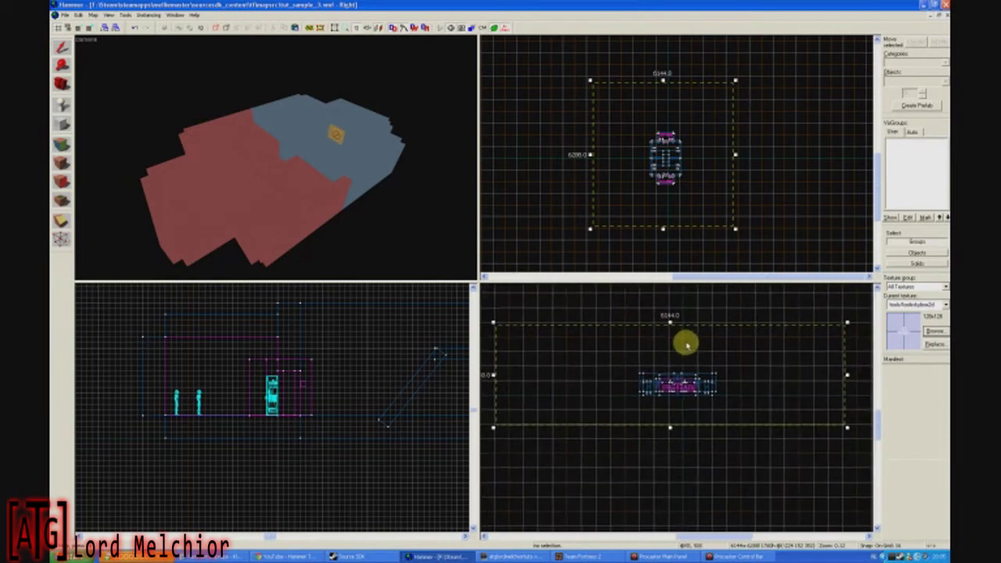
key(ctrl+a)
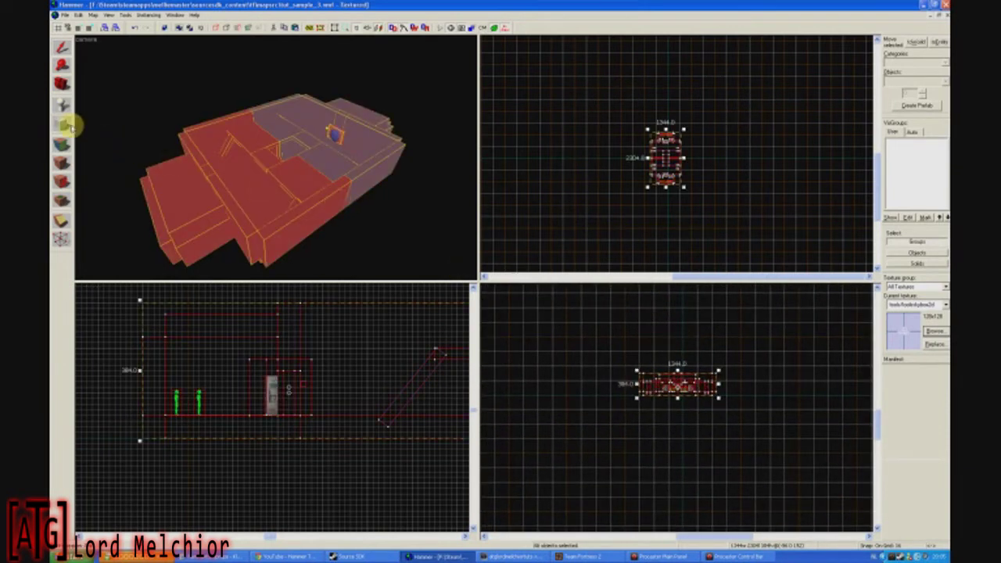
Create a skybox block enclosing the whole map, about 10128 by 7824 units in plan and 2640 units high
click(62, 123)
drag(552, 69, 782, 246)
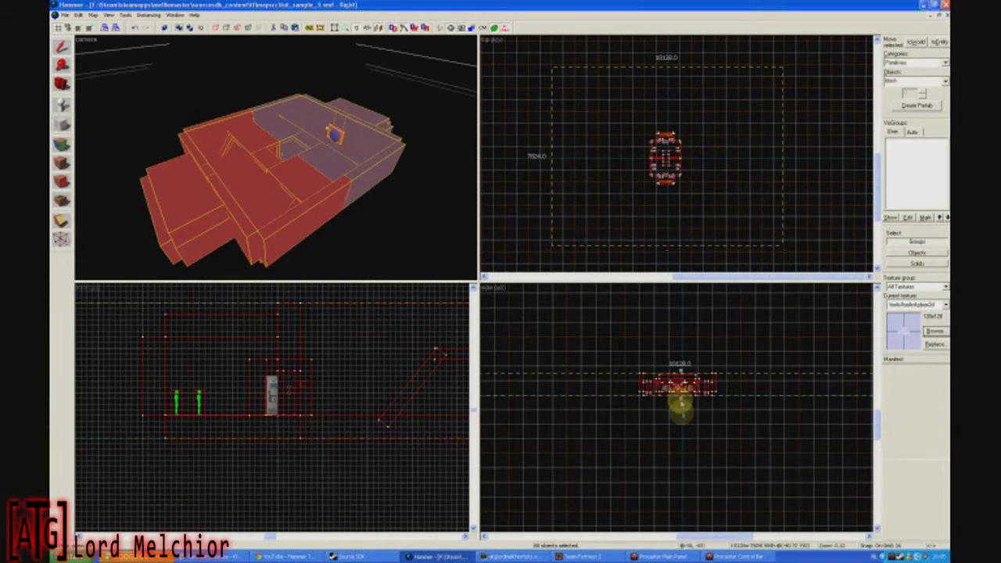
drag(680, 400, 682, 456)
drag(680, 367, 683, 304)
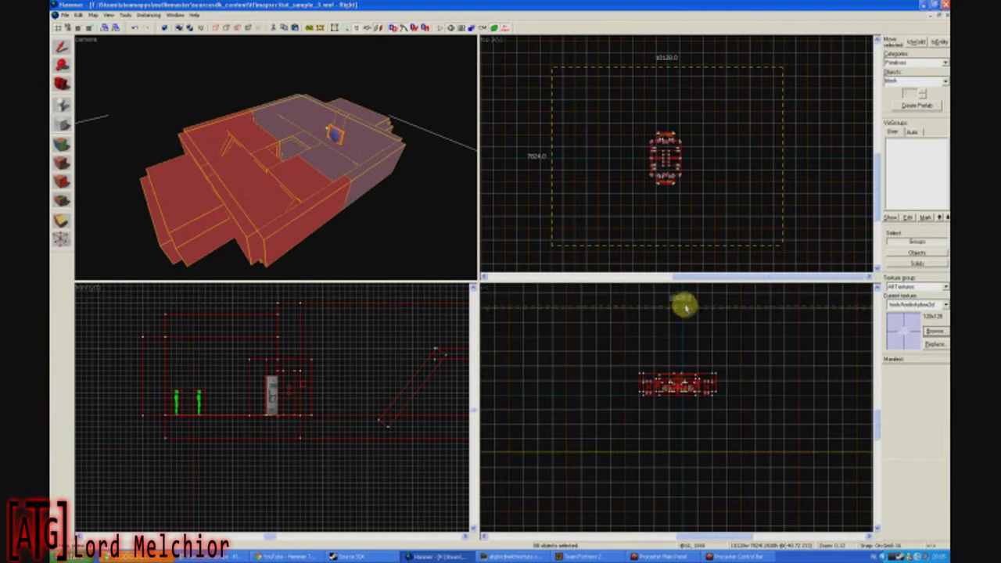
scroll(699, 357, down, 4)
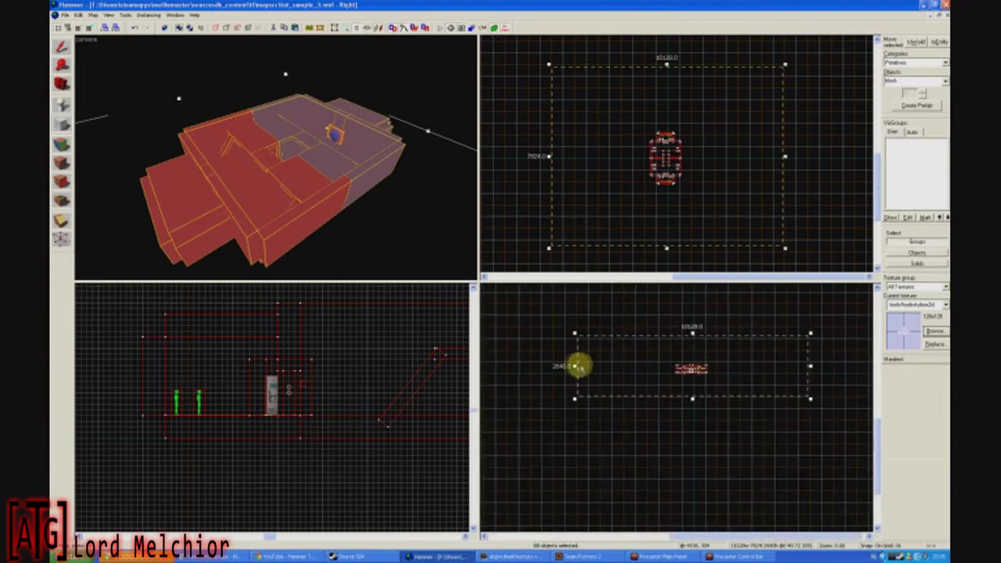
key(Return)
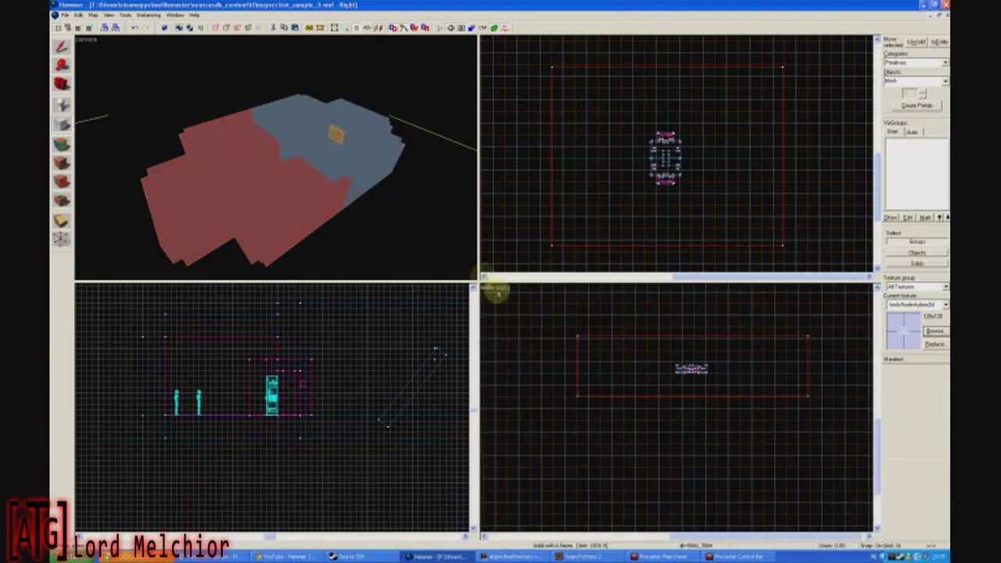
Hollow the large skybox block outward with walls 32 units thick
key(z)
key(w)
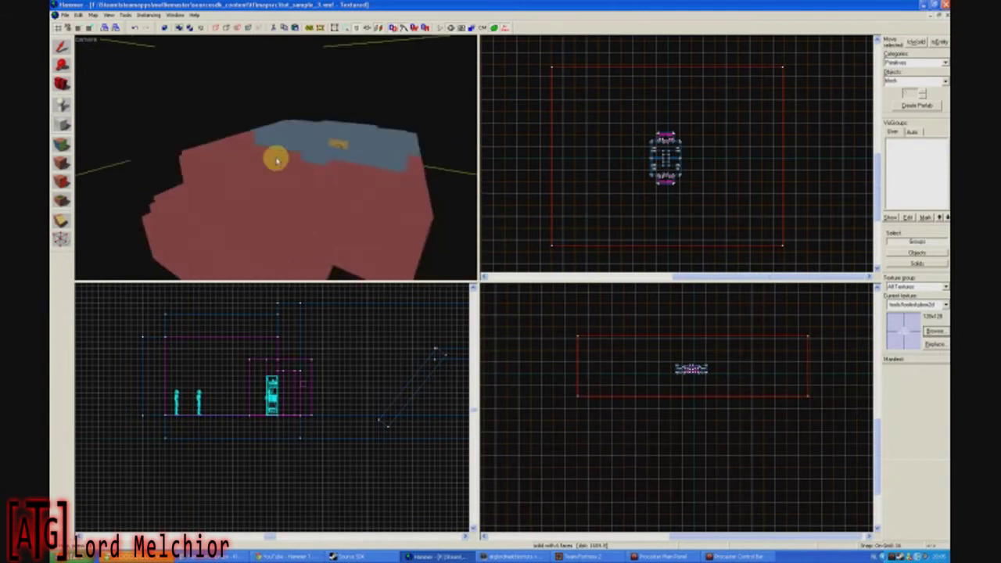
drag(276, 160, 276, 160)
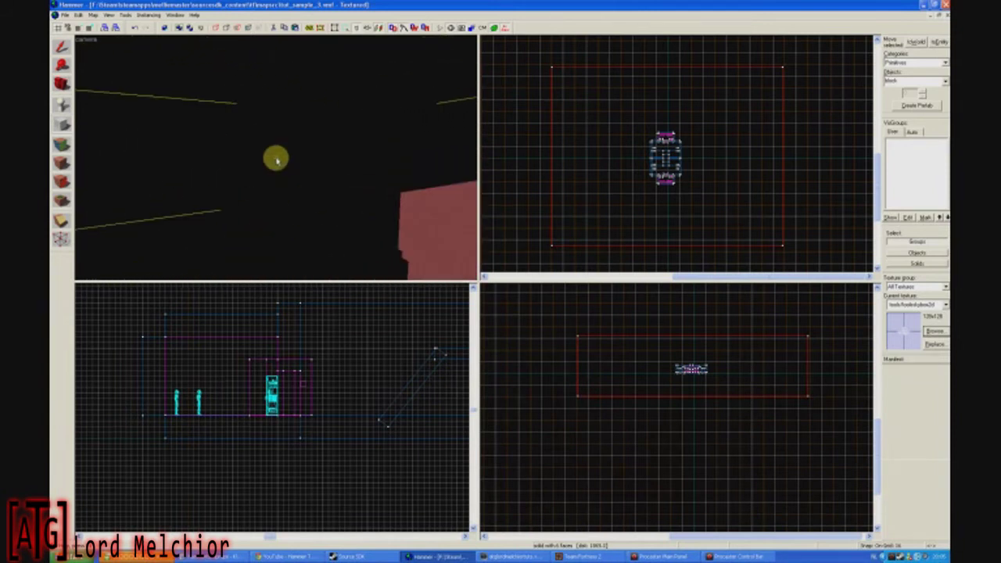
click(61, 48)
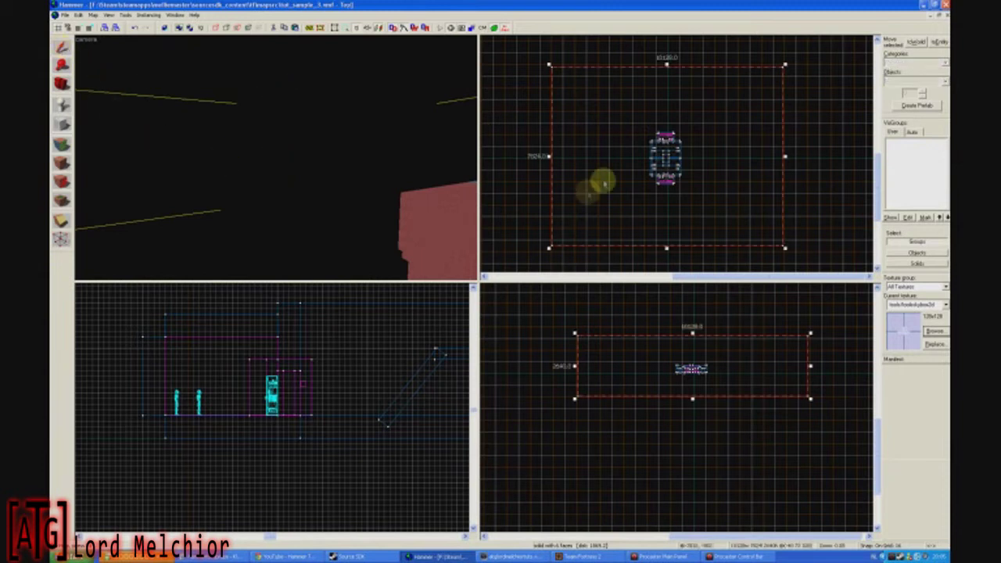
key(z)
drag(264, 160, 276, 161)
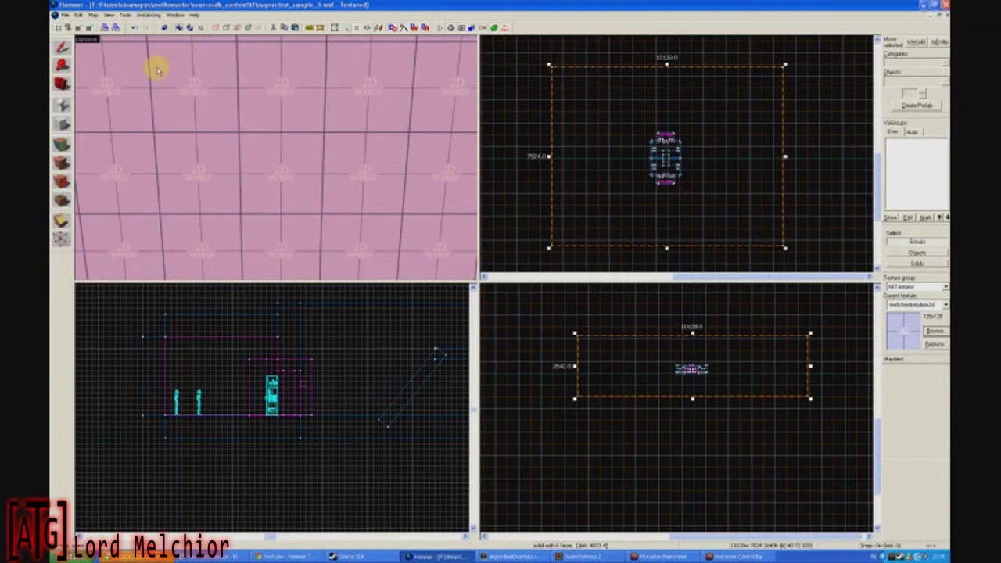
click(126, 15)
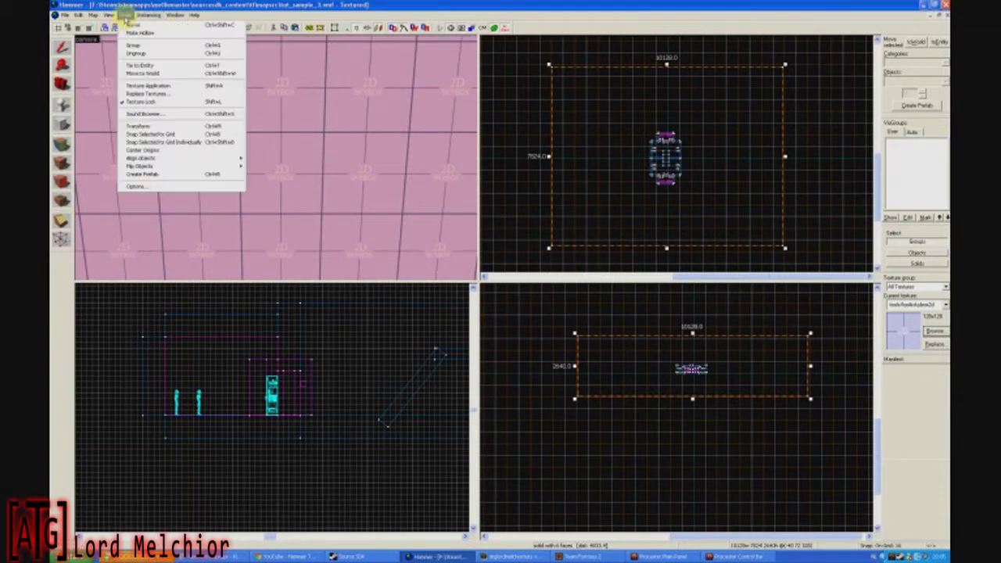
click(141, 33)
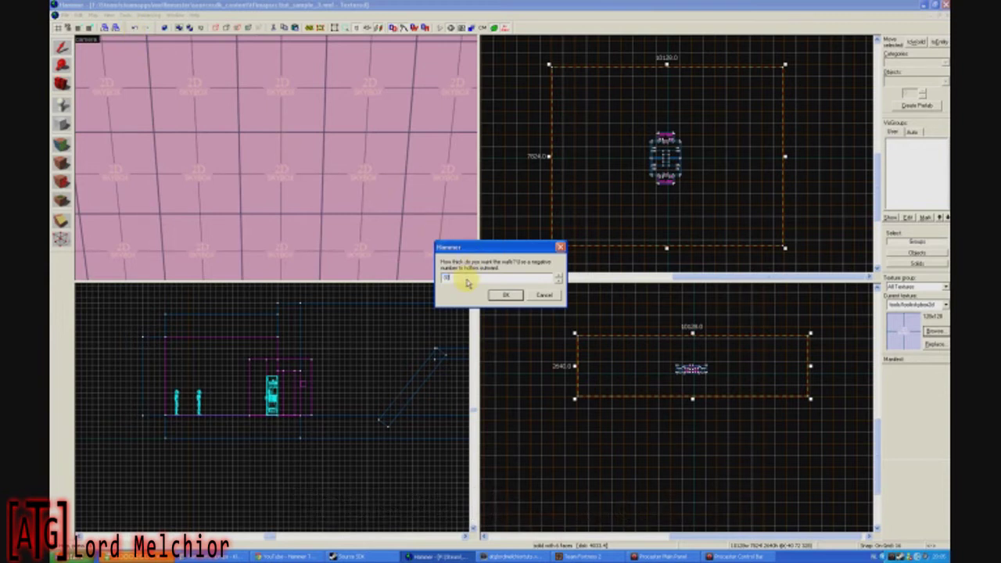
click(508, 300)
Inspect the hollowed skybox shell from inside and outside in the 3D view
key(z)
key(w)
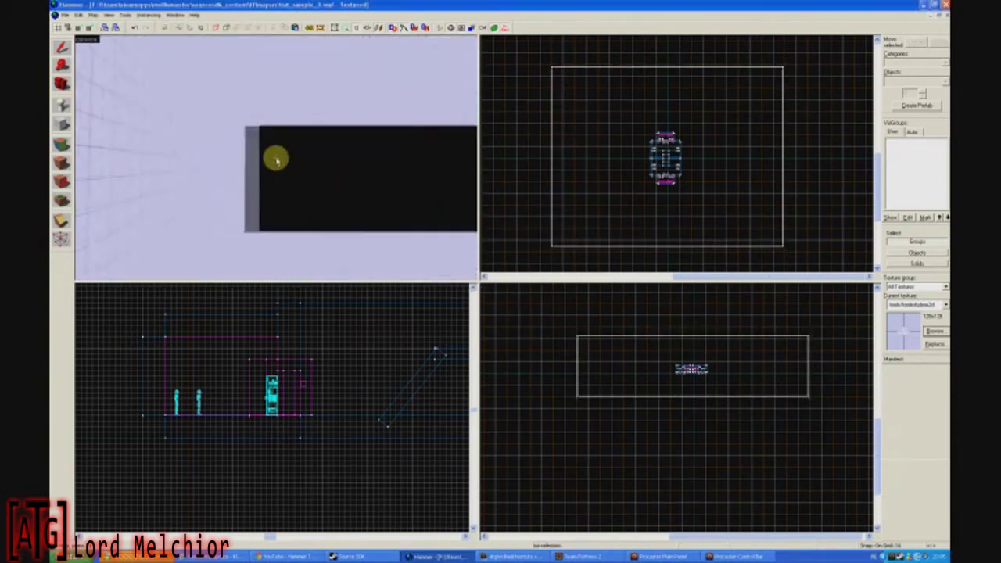
scroll(275, 159, down, 5)
click(276, 160)
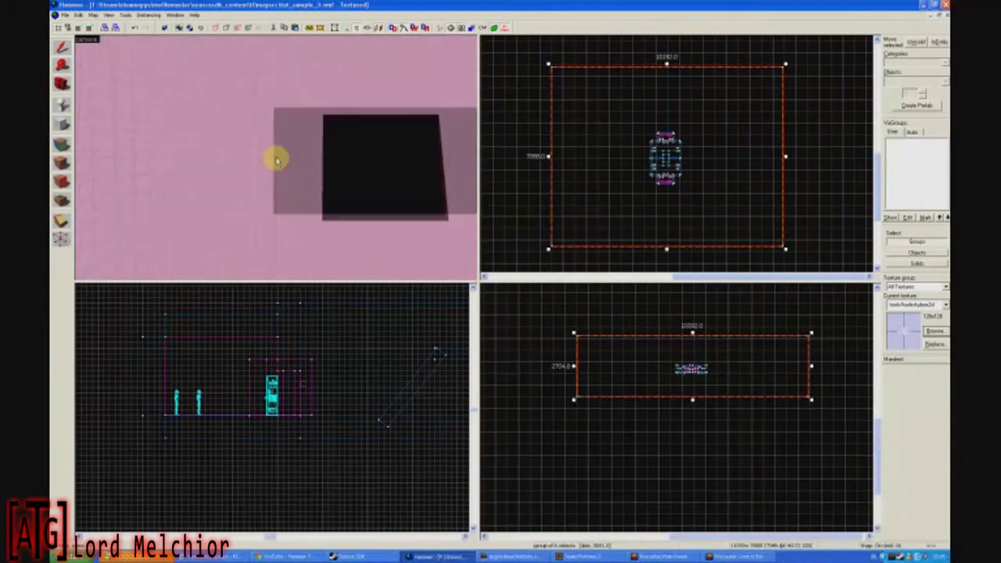
key(w)
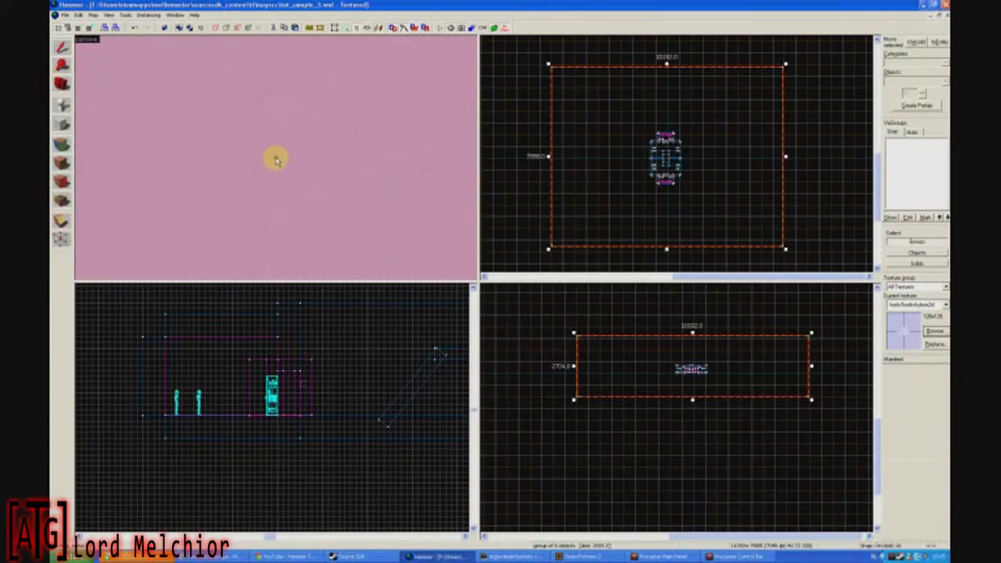
key(w)
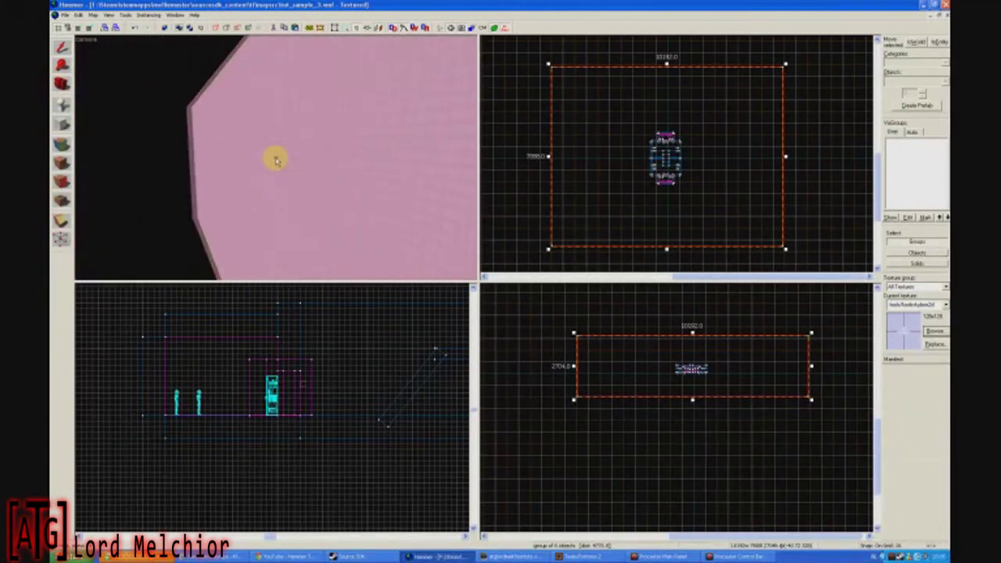
Inspect the skybox interior and the open tops of the map's walls in the 3D view
key(w)
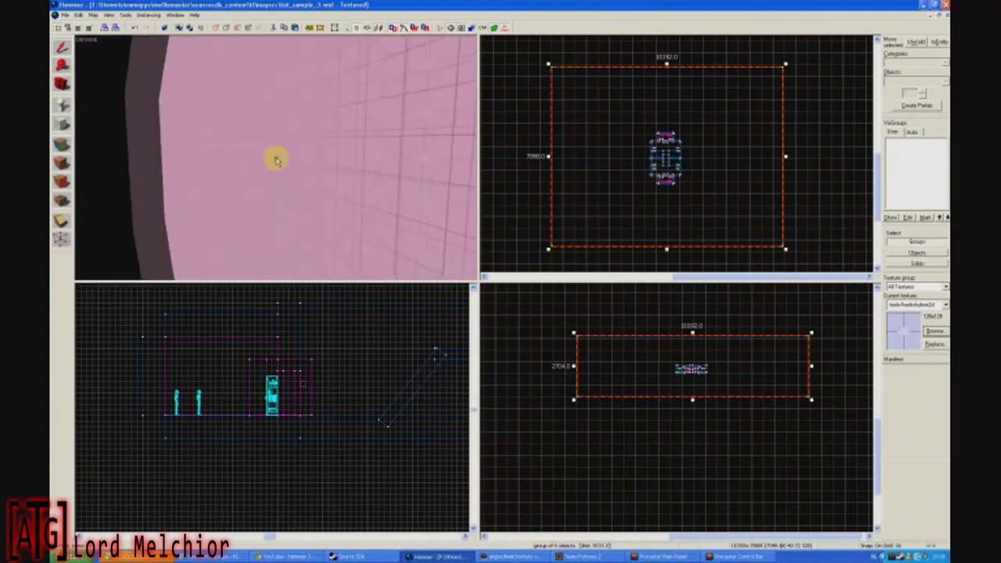
key(w)
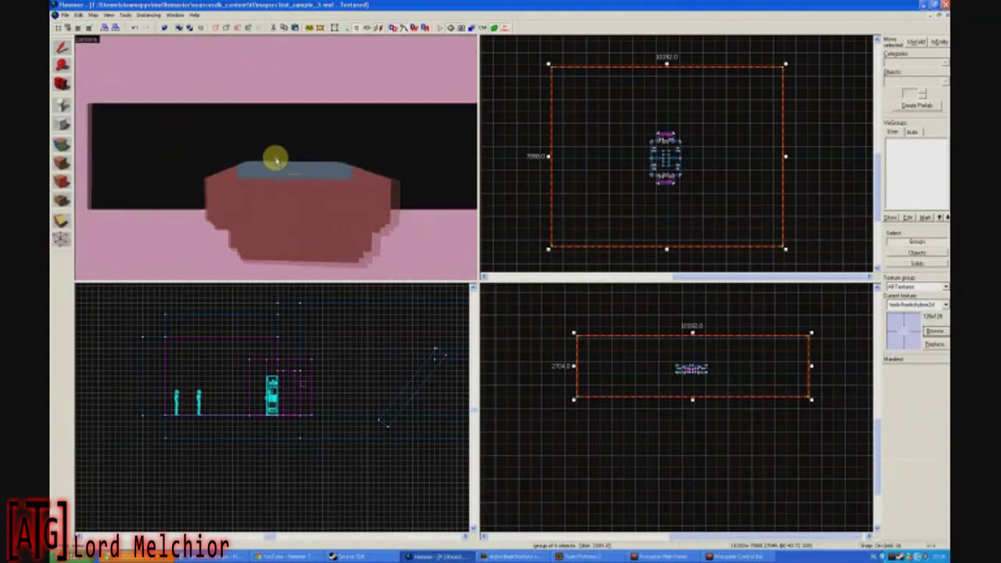
key(w)
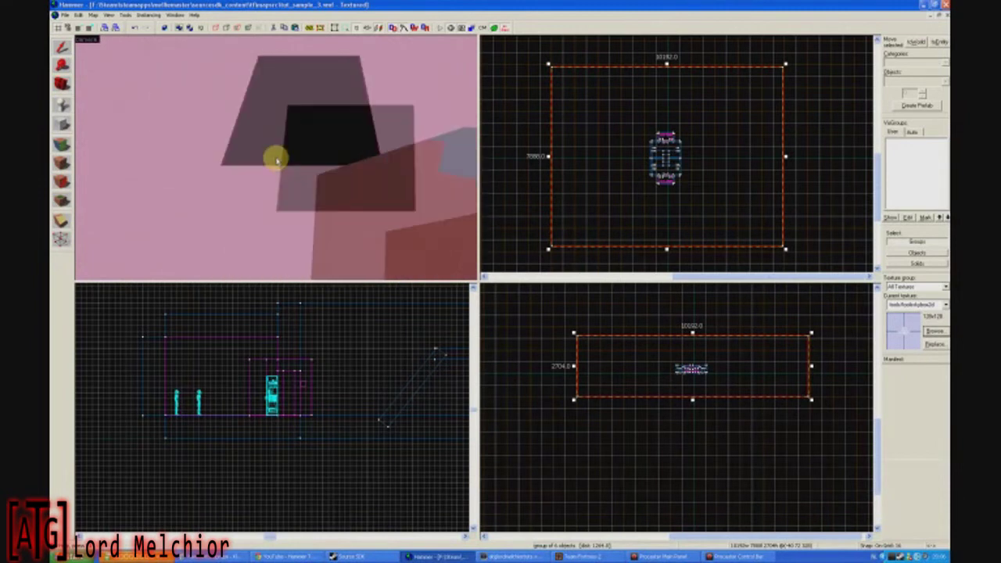
key(w)
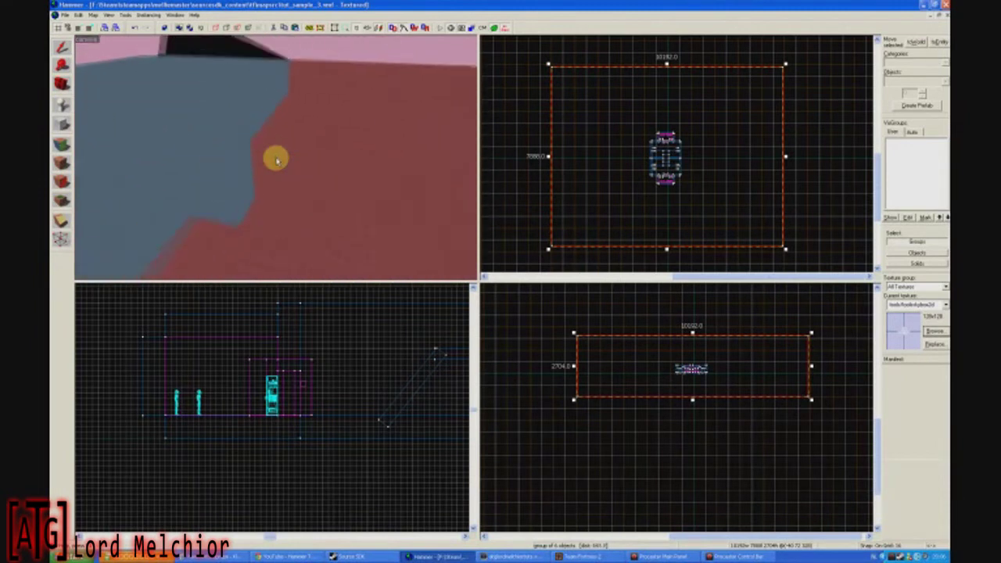
key(w)
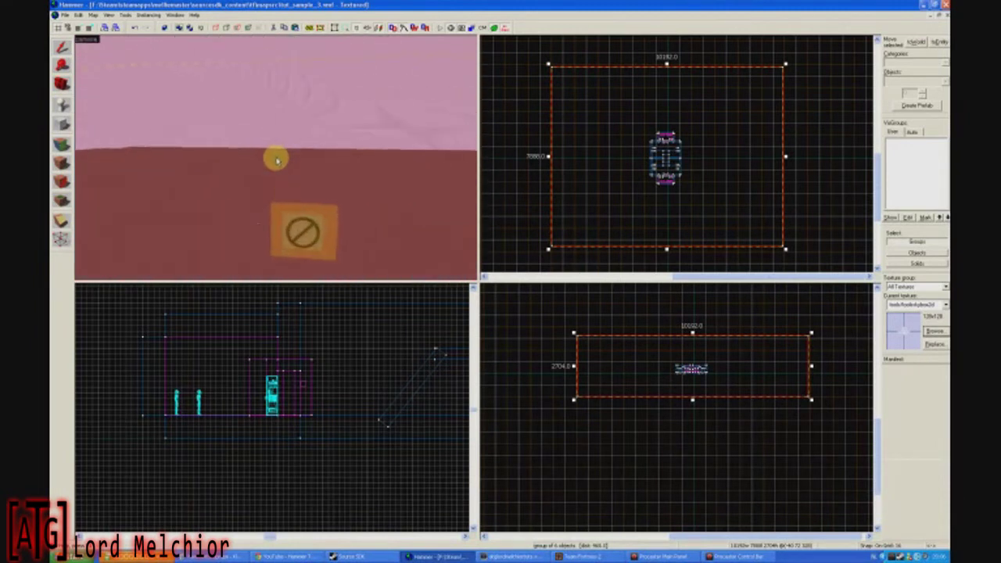
key(w)
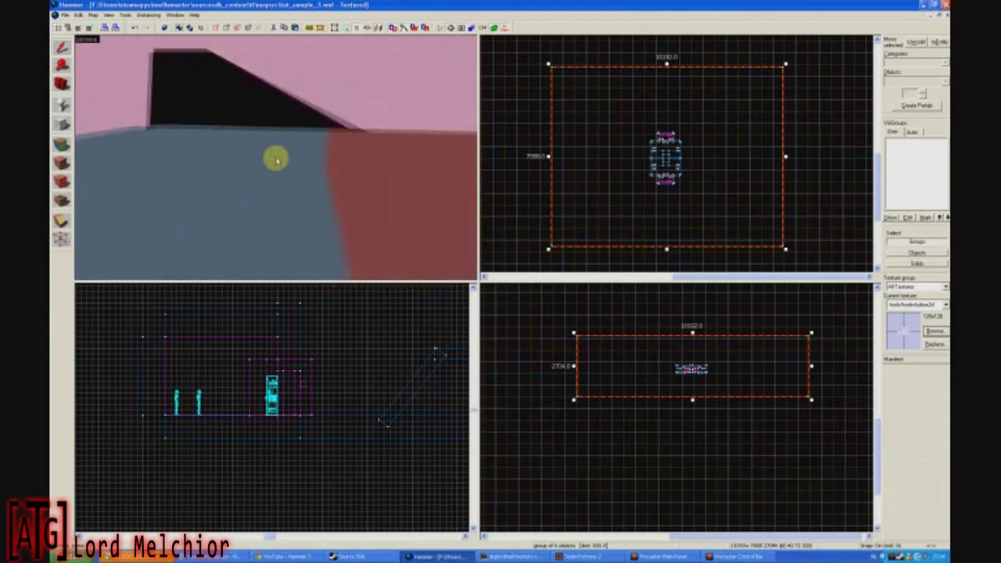
key(d)
key(z)
Copy the red side wall upward and reshape the copy to 1472 units long and 80 units high on top of the existing wall
click(277, 160)
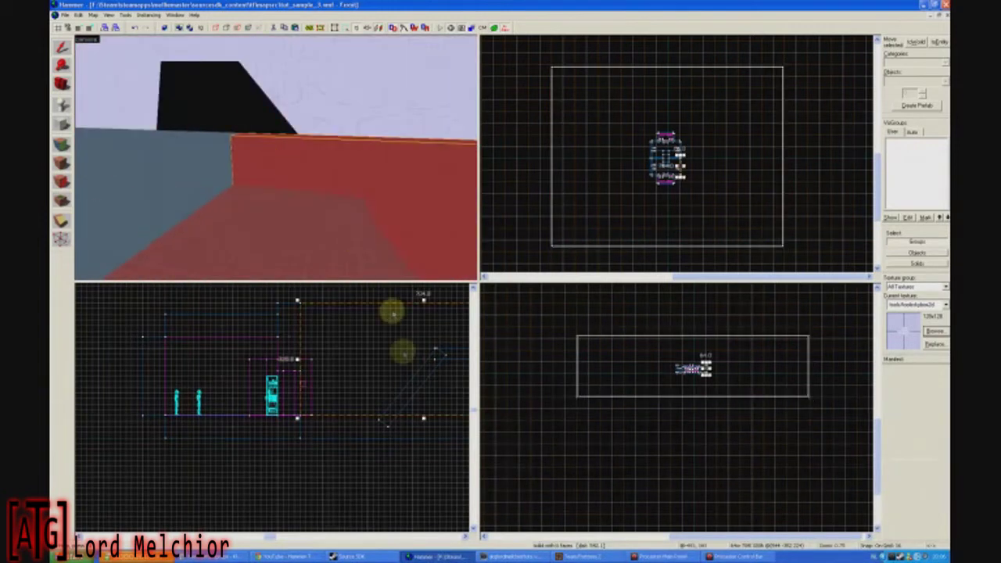
drag(379, 365, 393, 347)
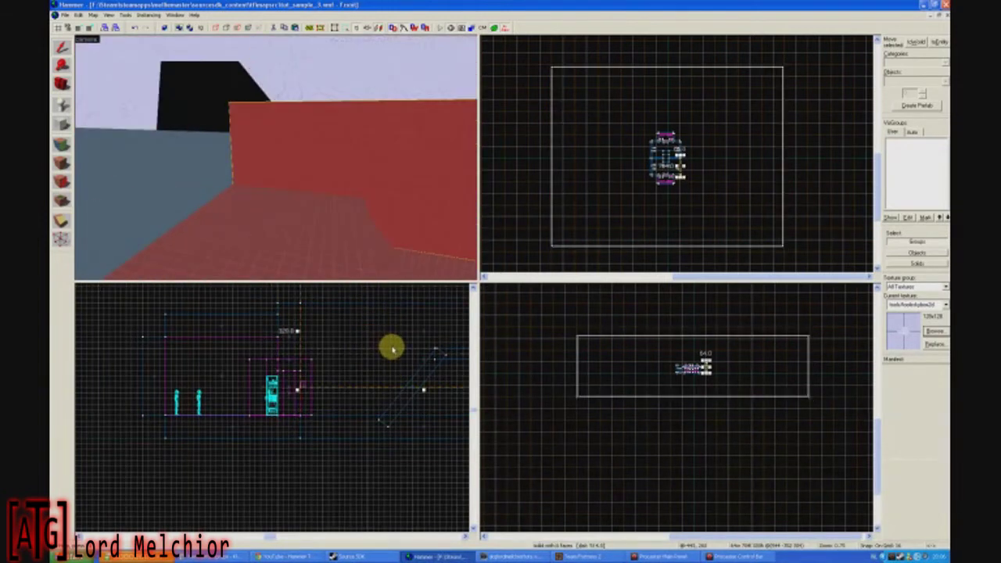
scroll(392, 347, down, 1)
middle_drag(410, 337, 290, 409)
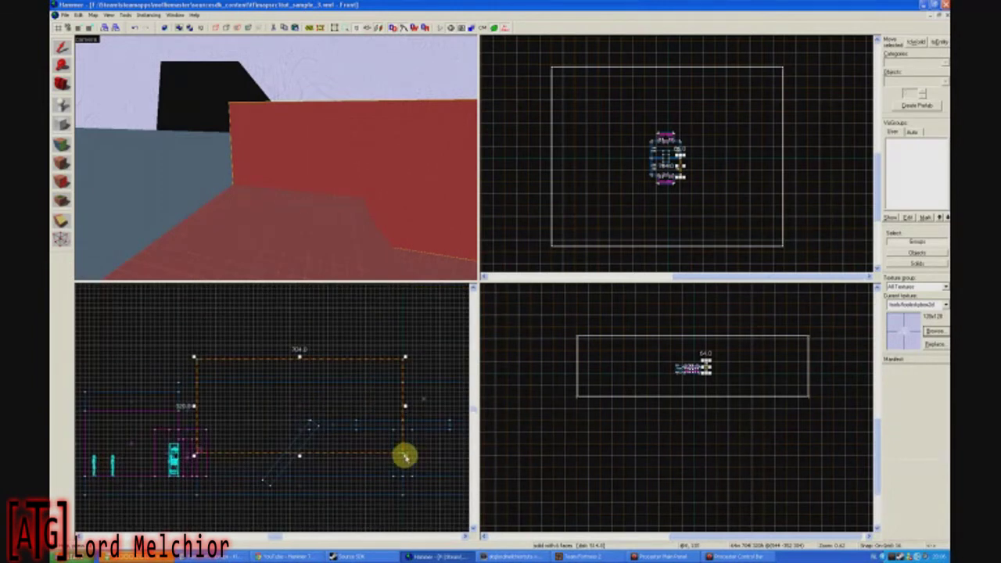
drag(405, 456, 405, 387)
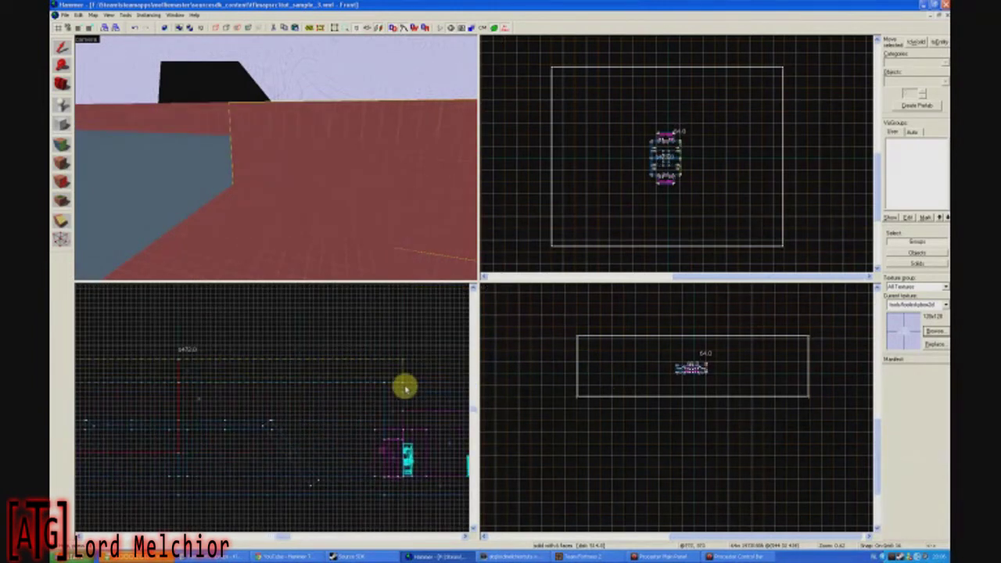
middle_drag(266, 399, 469, 394)
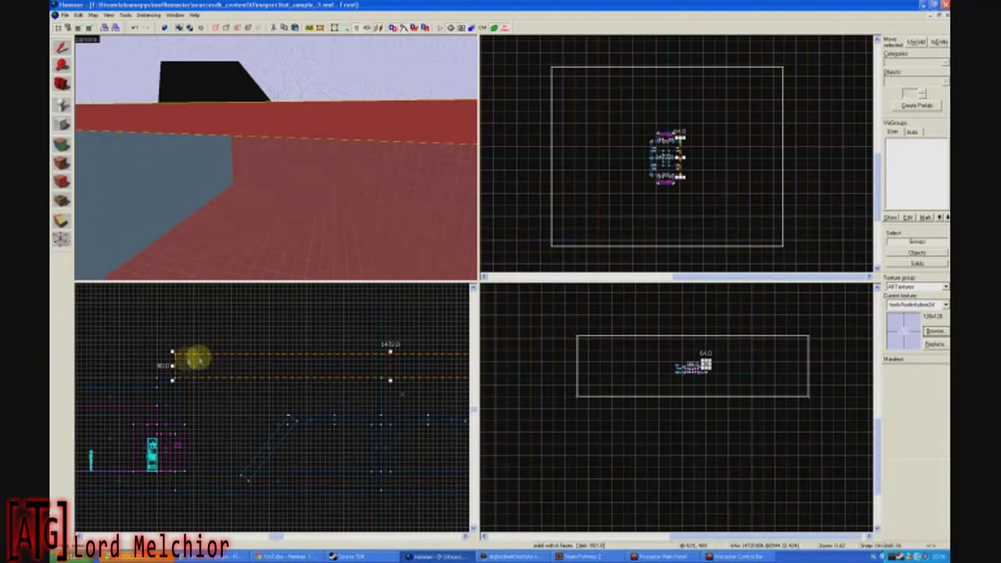
Extend the new upper side wall to 1536 units long and raise its height to 224 units
click(160, 368)
drag(157, 370, 157, 369)
middle_drag(234, 369, 194, 395)
drag(339, 375, 340, 337)
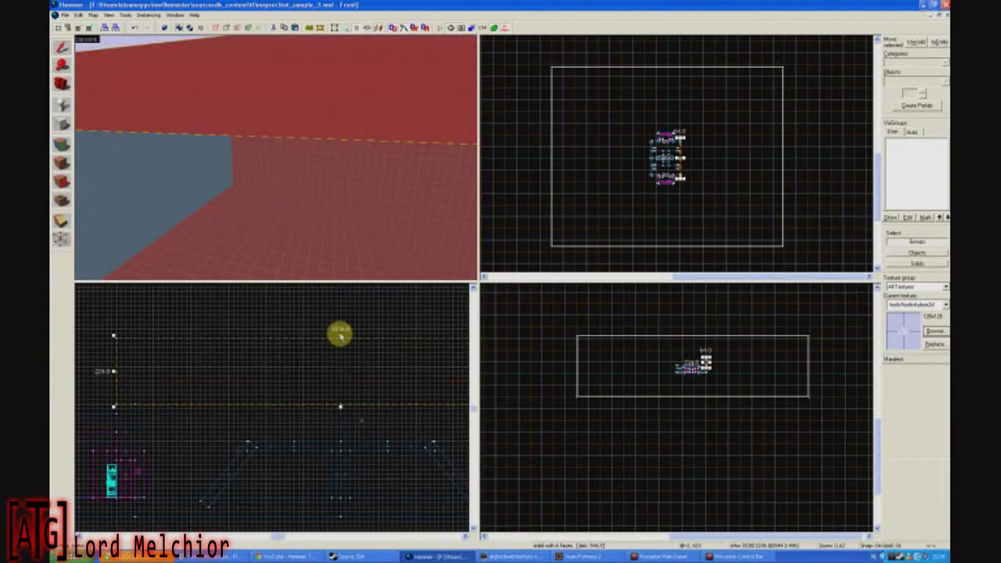
Pick tools/toolsnodraw from the used textures and apply it to the new upper side wall
click(929, 333)
click(274, 388)
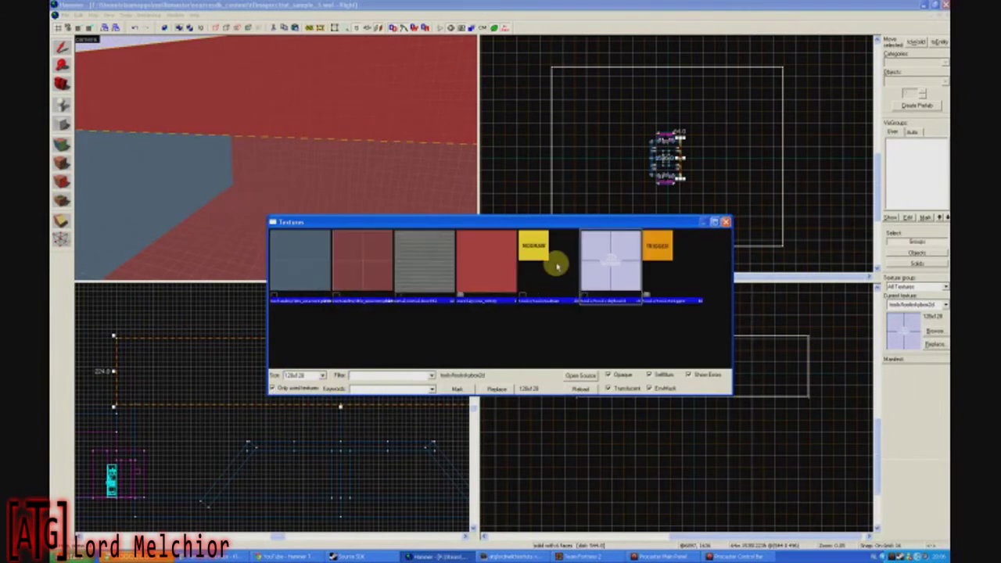
double_click(554, 263)
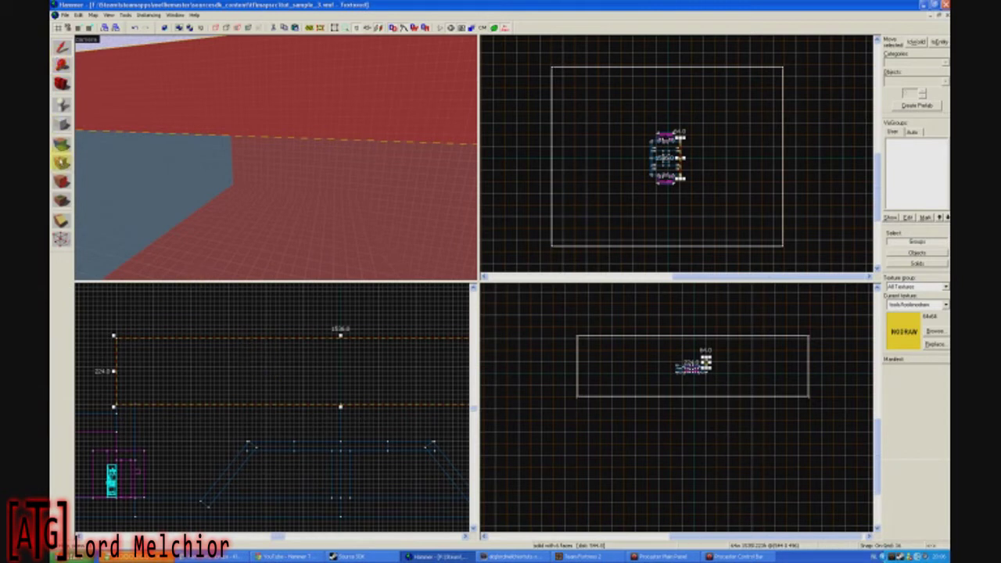
click(62, 162)
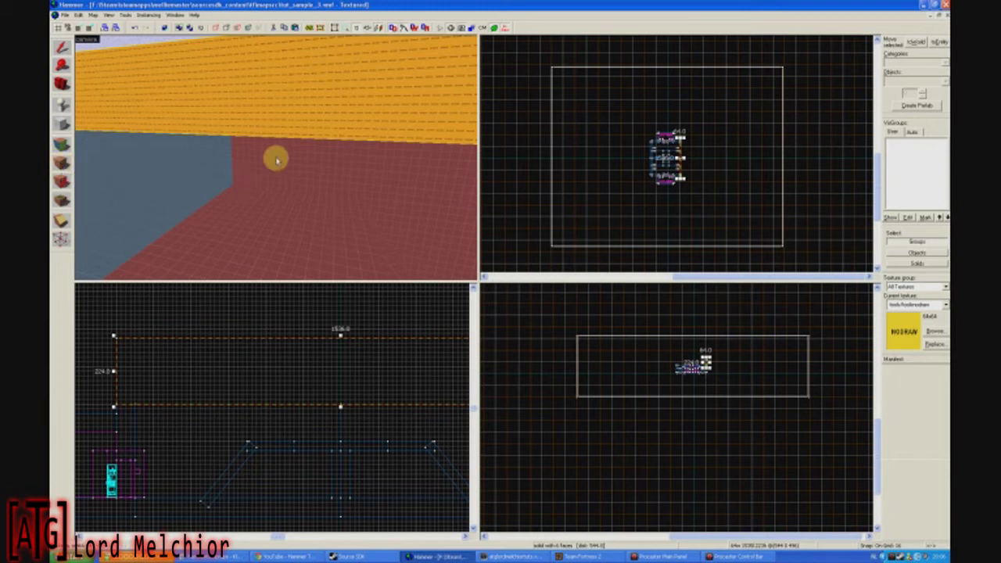
scroll(722, 224, down, 1)
scroll(661, 134, up, 4)
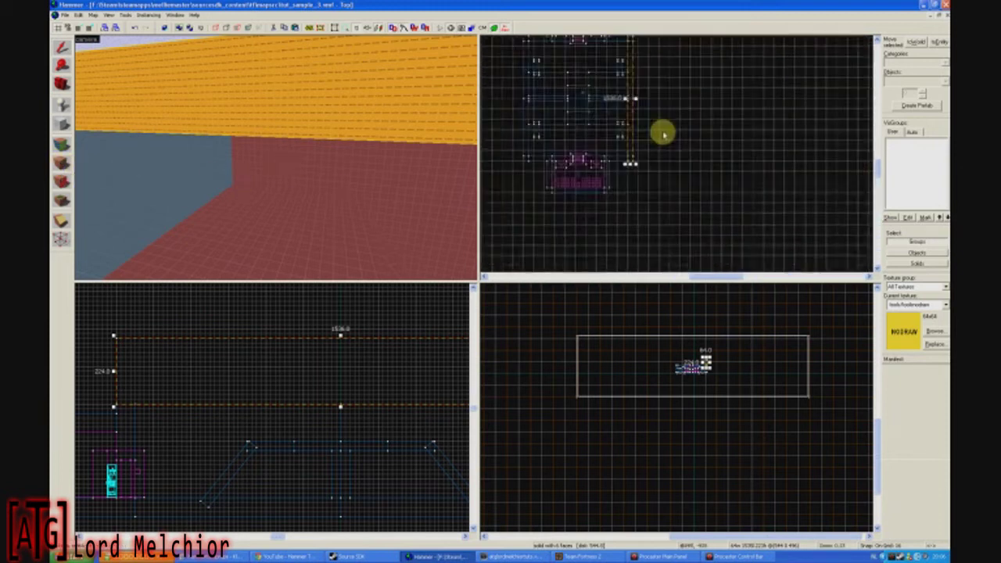
middle_drag(670, 155, 730, 185)
scroll(730, 185, down, 2)
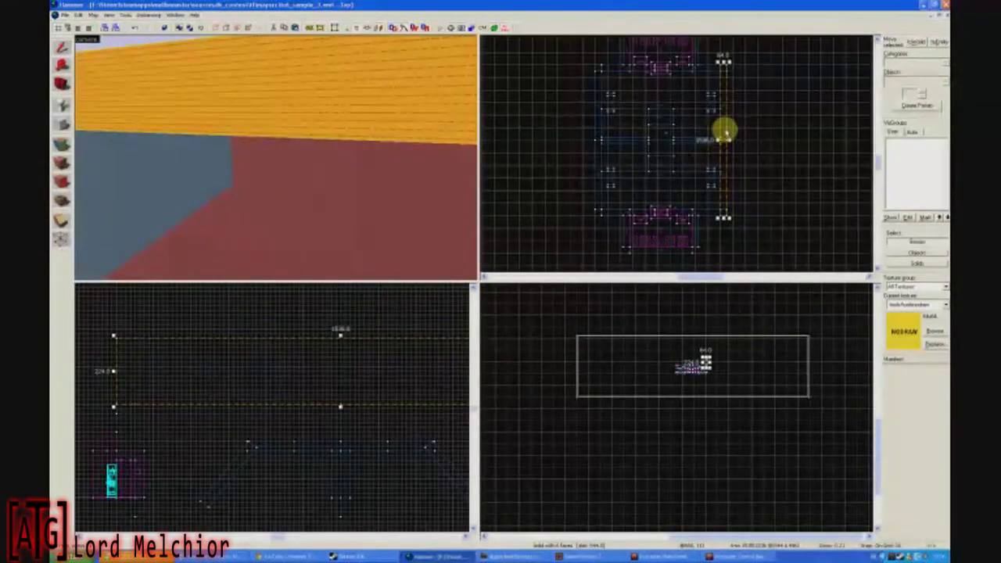
shift+drag(723, 131, 597, 132)
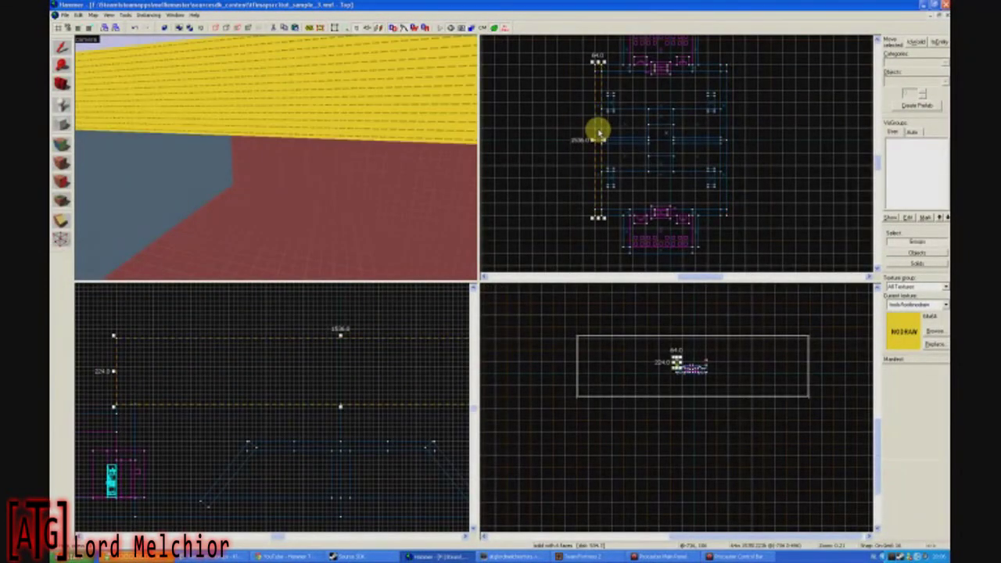
key(Escape)
Change the entity class of the upper nodraw wall to func_brush
double_click(437, 84)
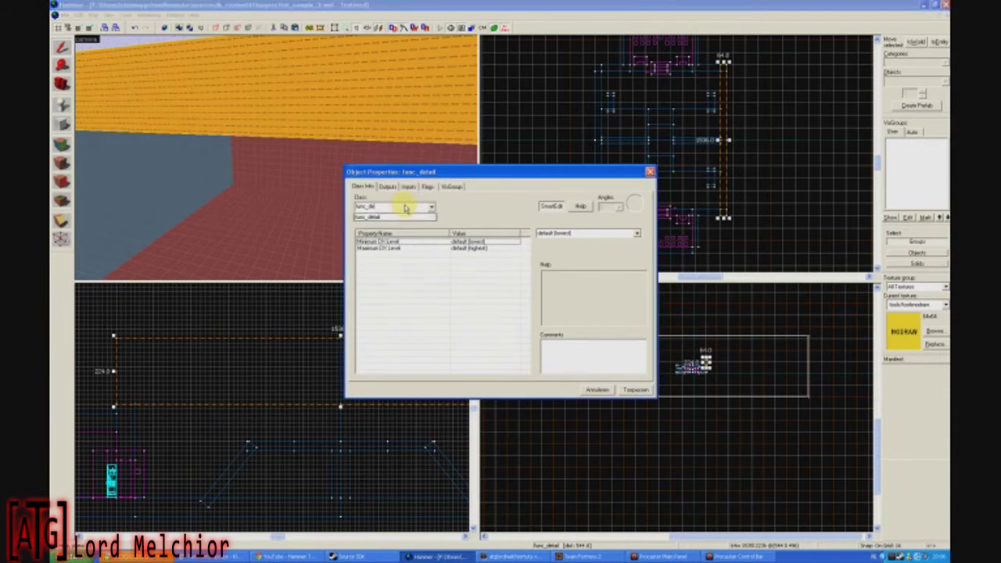
key(BackSpace)
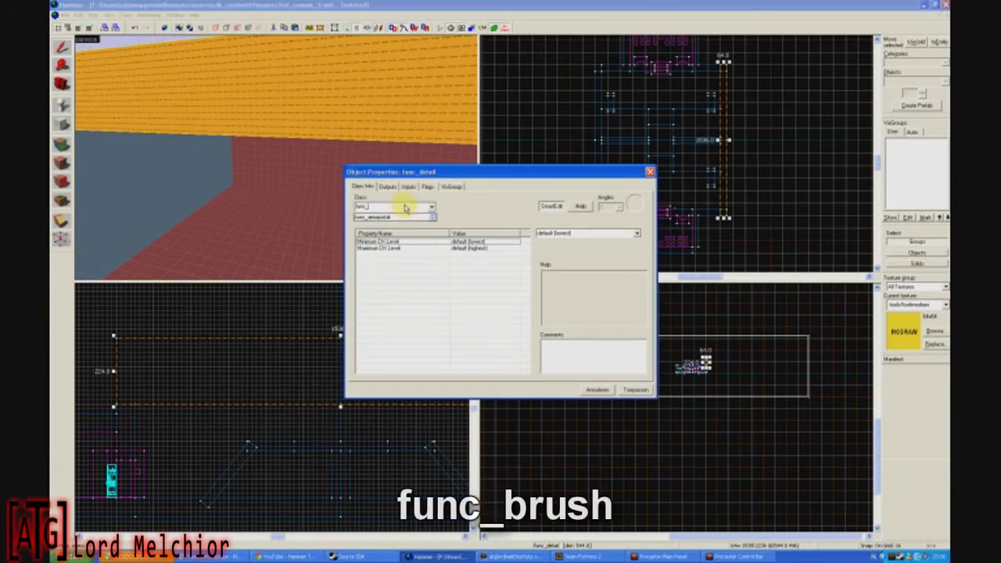
text(rush)
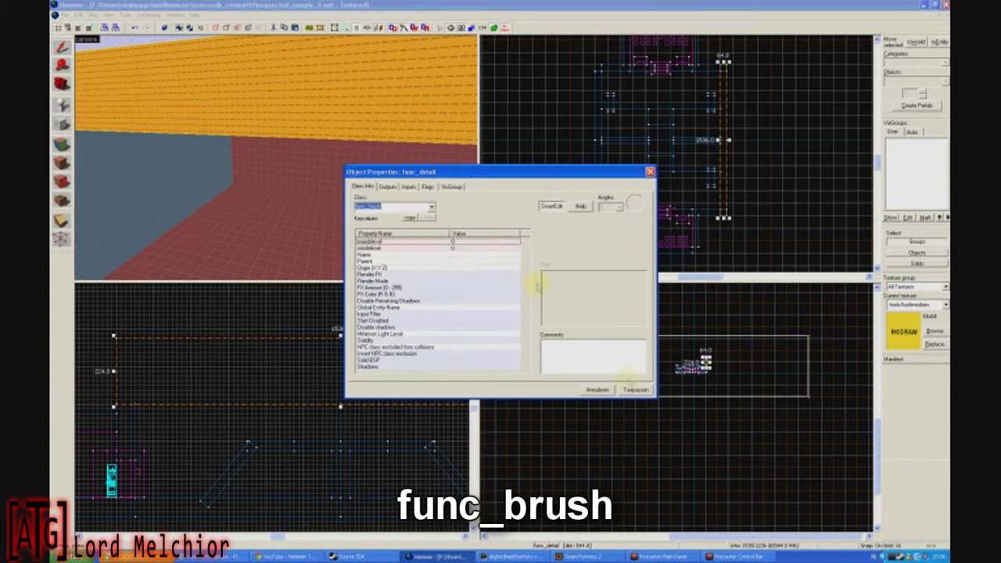
click(634, 389)
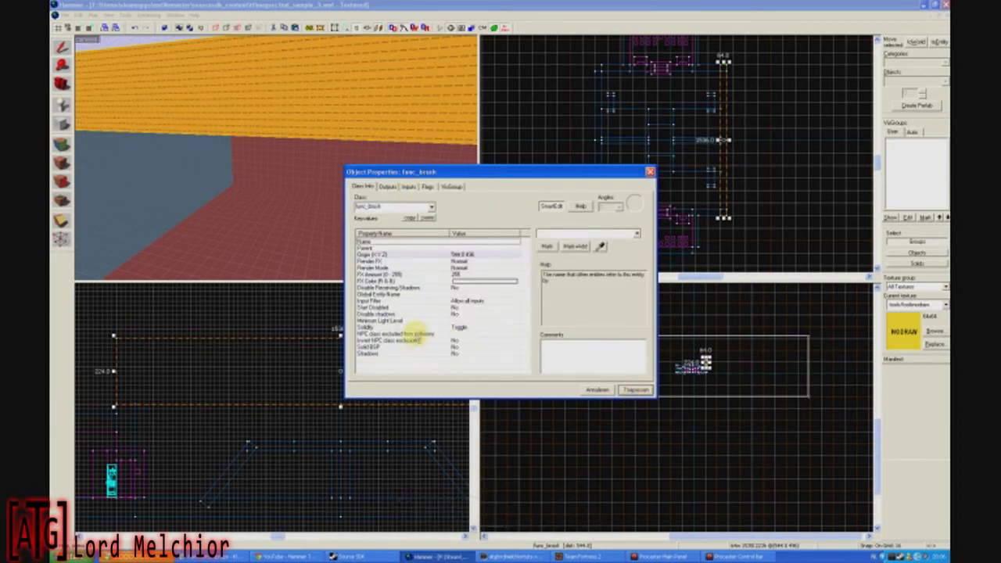
Set the func_brush wall's Solidity to Always Solid and close its properties
click(418, 326)
click(636, 232)
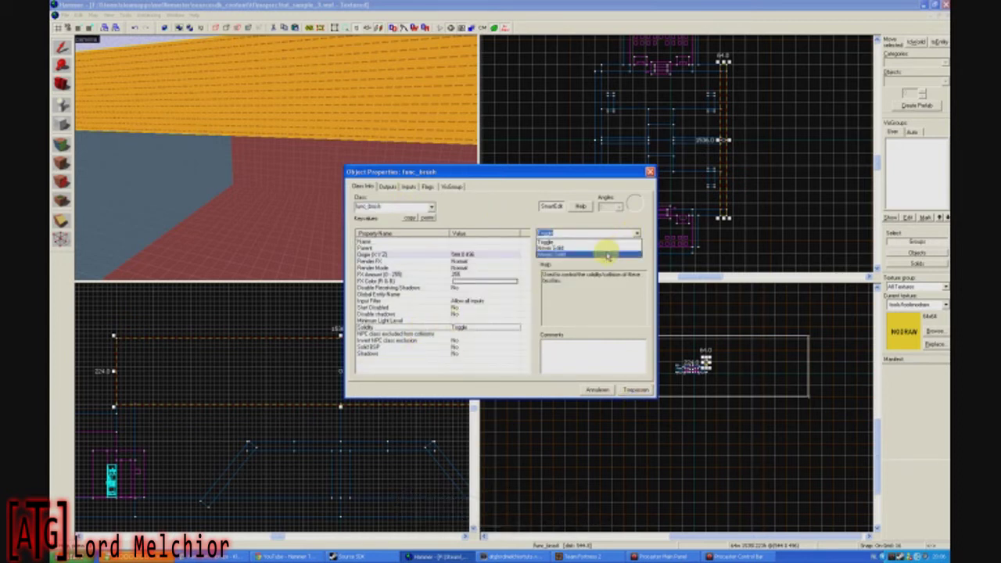
click(608, 255)
click(598, 390)
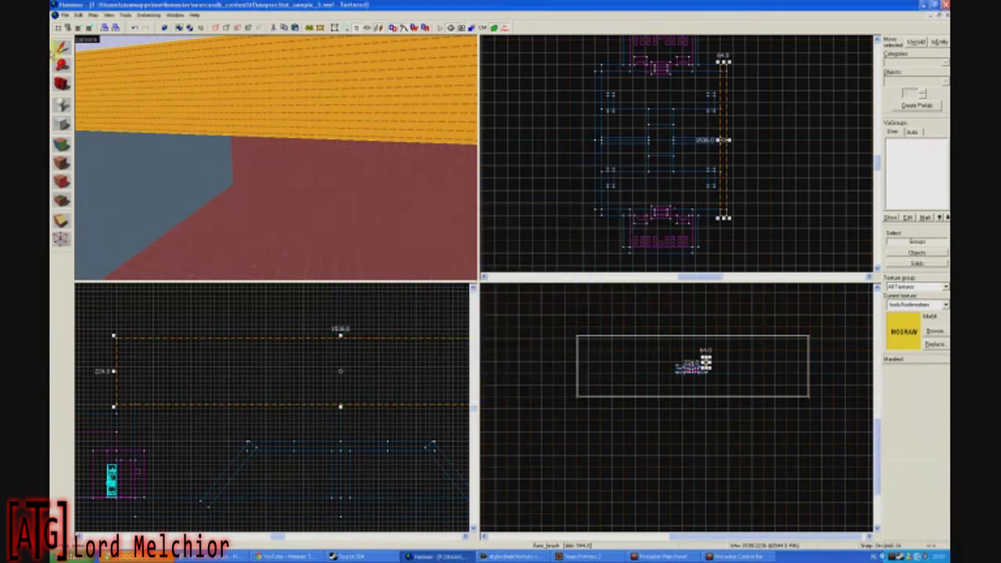
Copy the func_brush wall to the opposite long side of the map and check it in the 3D view
drag(723, 162, 599, 162)
key(z)
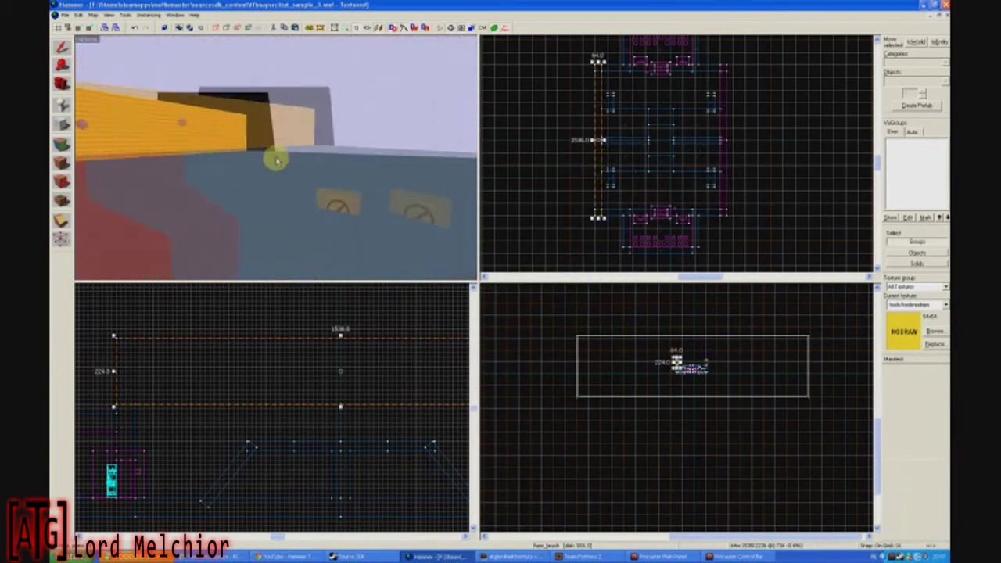
drag(276, 160, 276, 160)
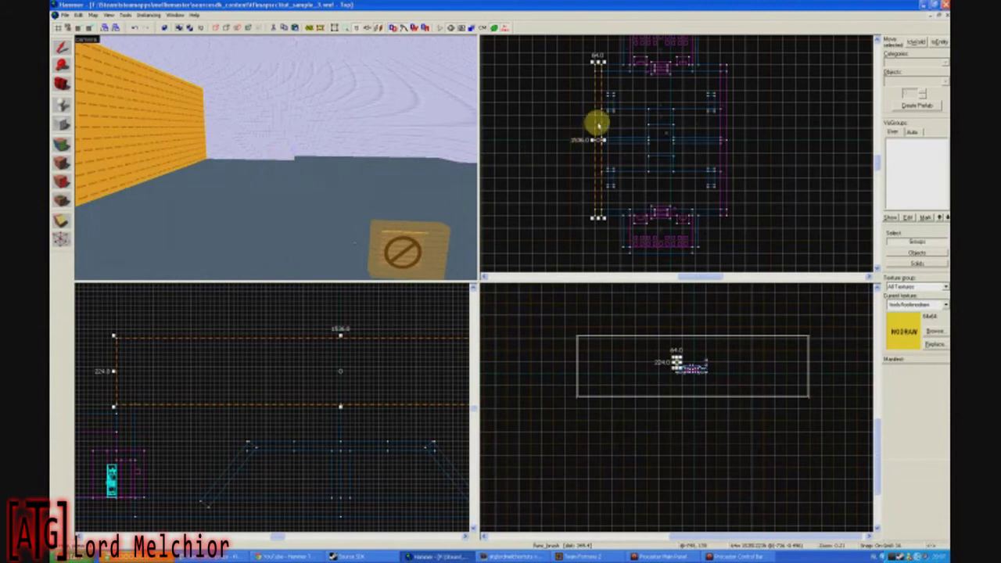
Make an end wall 1216 units long and 64 thick from a side wall copy, and duplicate it at the map's opposite end
drag(597, 123, 606, 123)
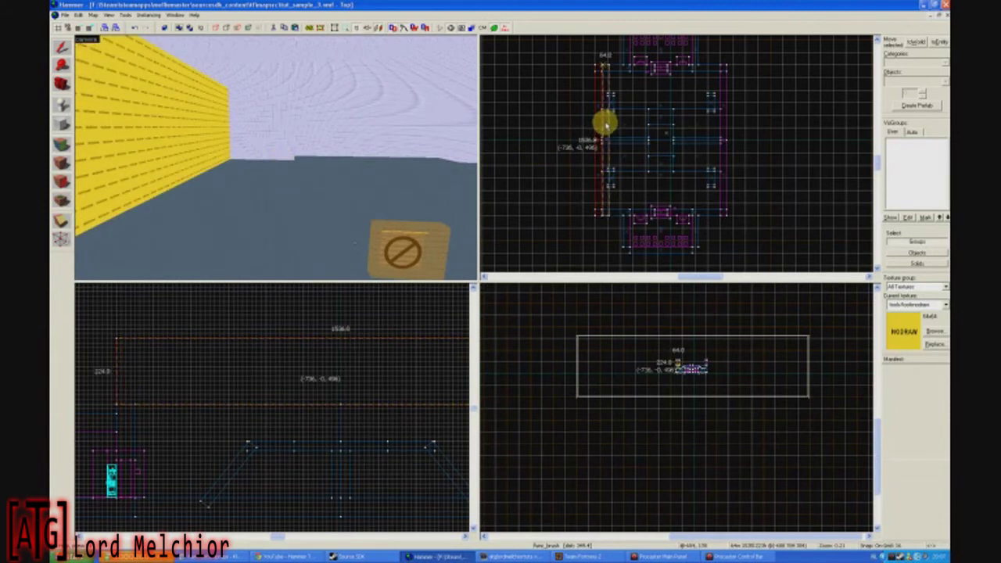
mouse_move(605, 125)
mouse_down()
mouse_move(605, 216)
mouse_move(632, 163)
mouse_move(724, 76)
mouse_up()
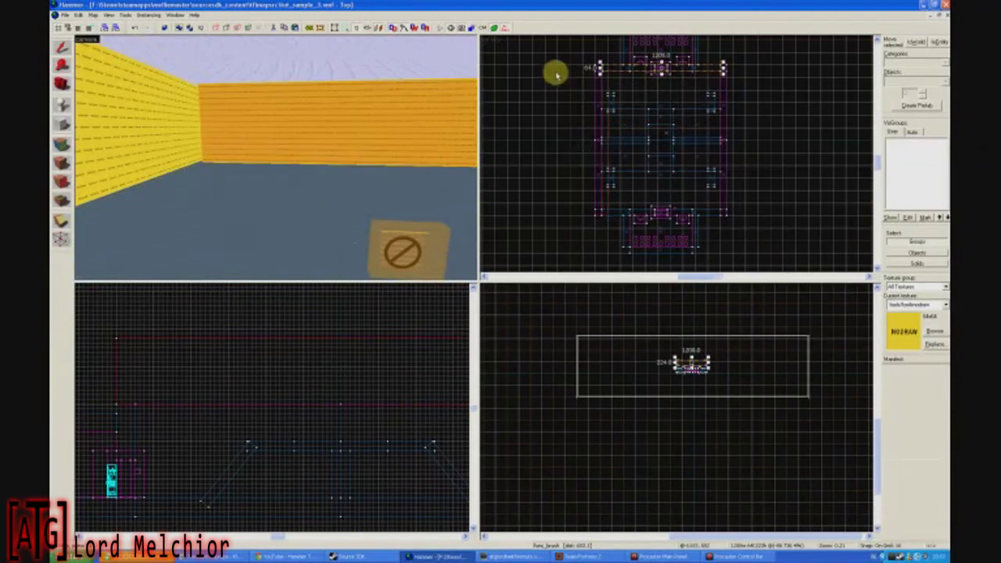
scroll(581, 76, up, 9)
middle_drag(664, 74, 634, 136)
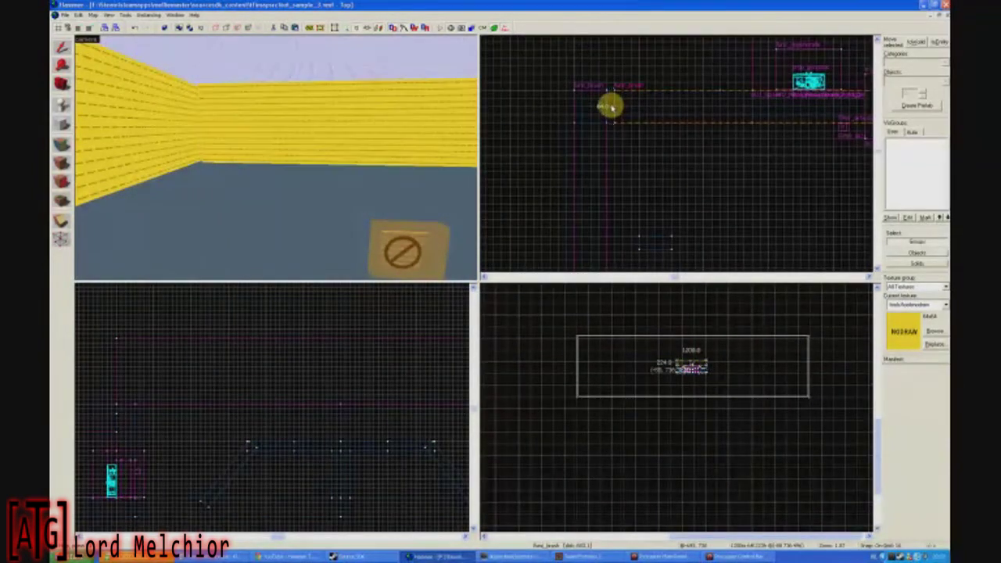
scroll(664, 136, up, 5)
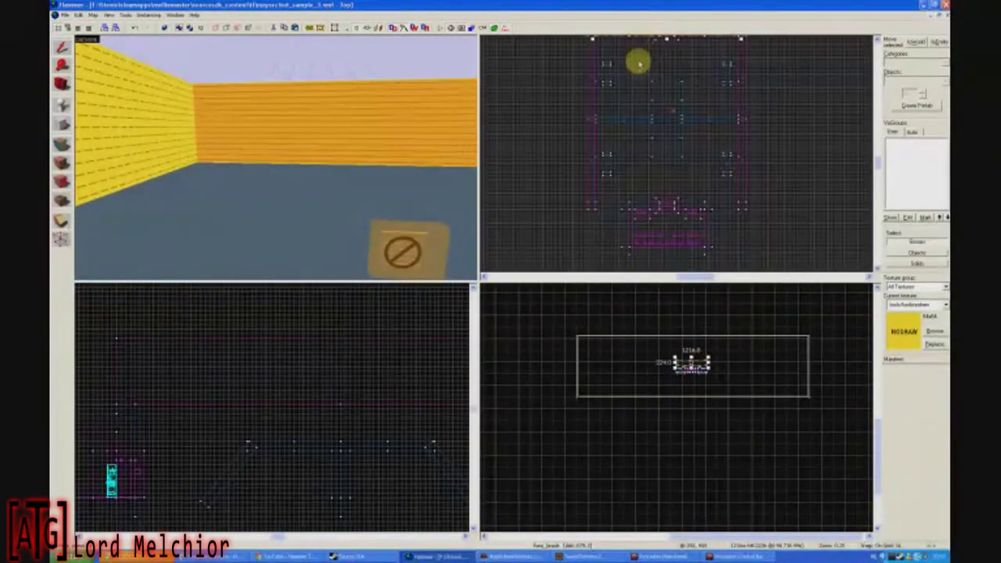
middle_drag(638, 63, 637, 74)
drag(631, 47, 628, 222)
Select all four upper func_brush walls and raise their height together to 592 units
ctrl+click(168, 149)
ctrl+click(250, 131)
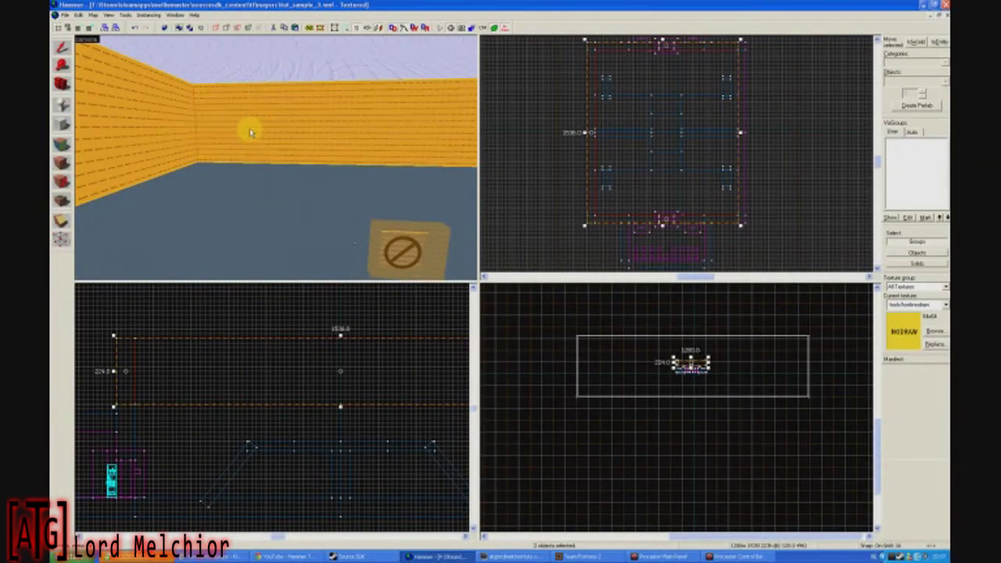
key(z)
ctrl+click(276, 159)
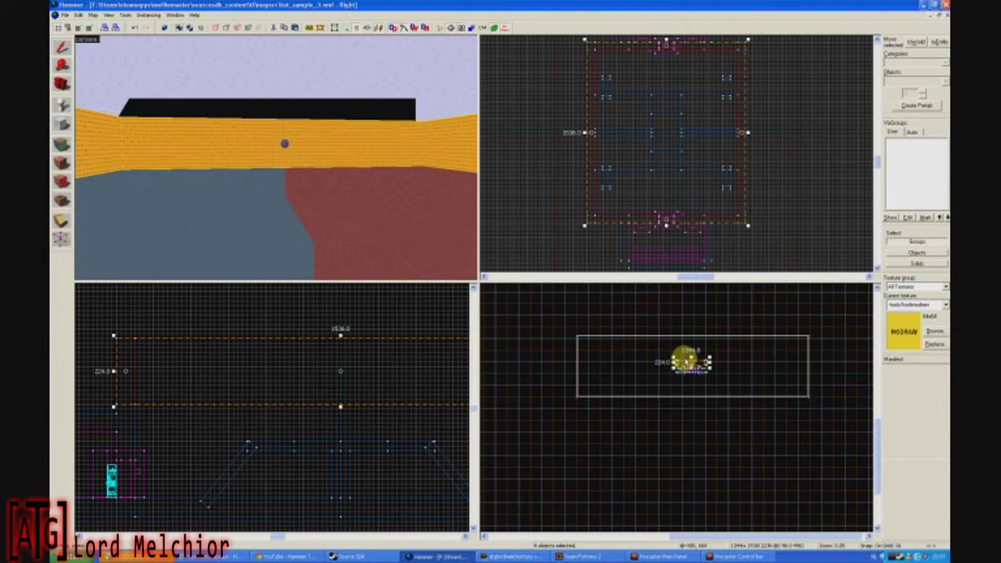
scroll(688, 361, up, 6)
drag(707, 363, 702, 333)
Inspect the raised nodraw walls and the skybox above them from inside the map
key(z)
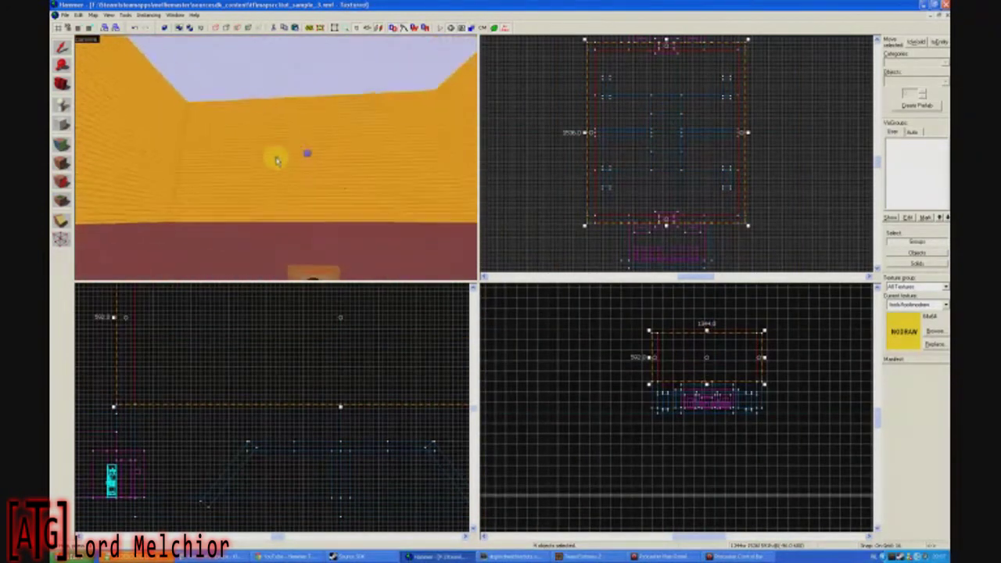
click(276, 160)
key(w)
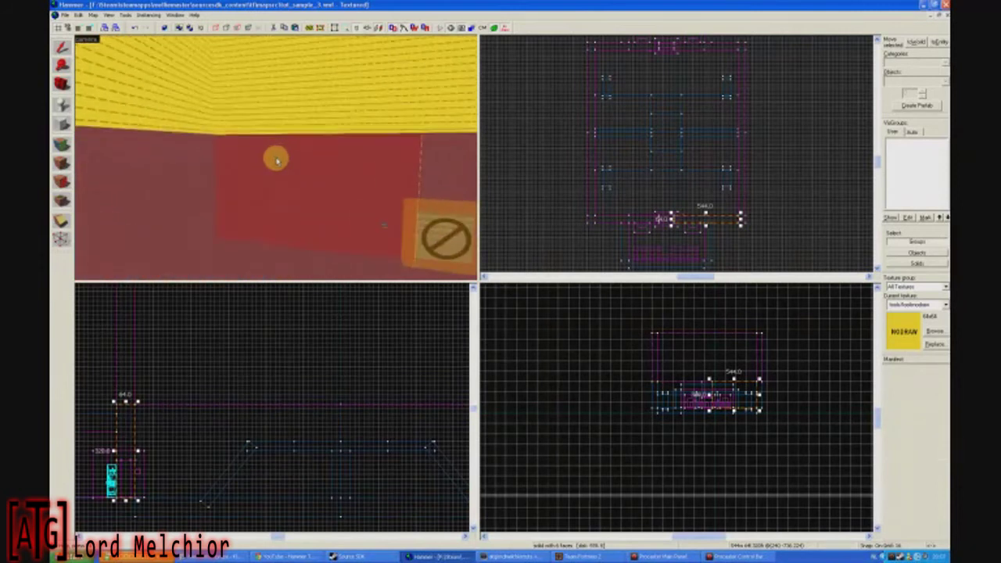
click(276, 160)
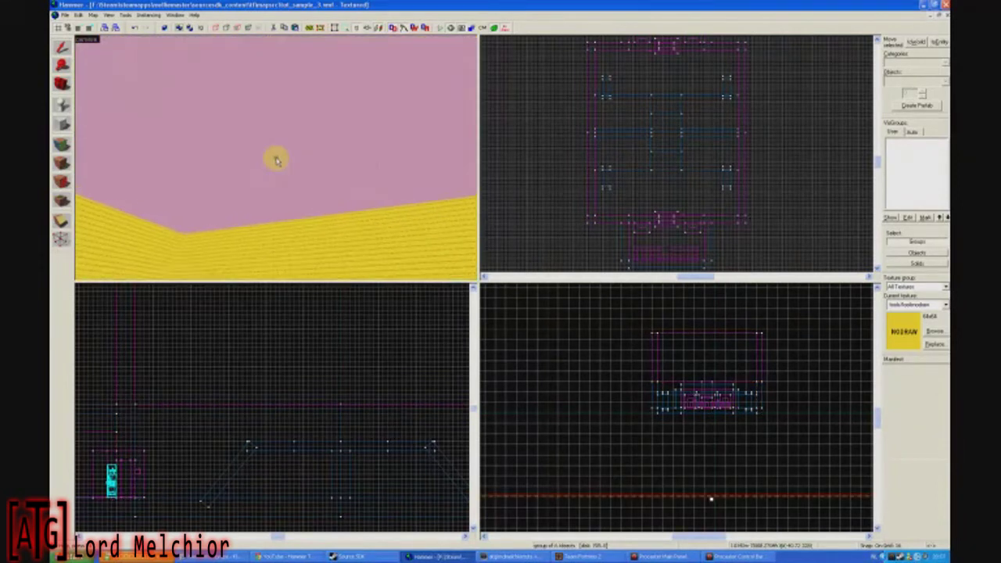
Open the map properties and select the SkyBox Texture Name value for editing
key(Page_Down)
key(Page_Down)
key(Page_Down)
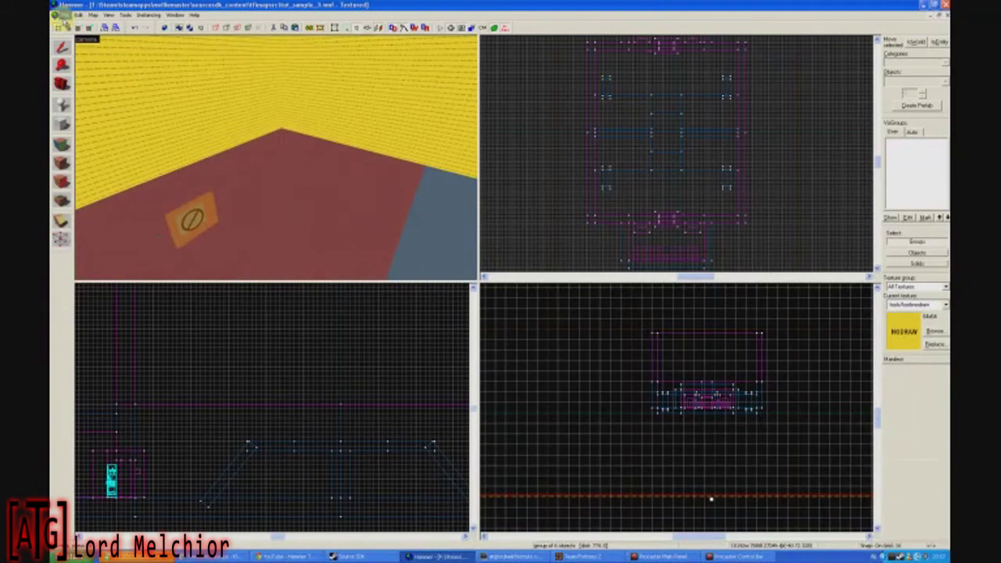
click(64, 15)
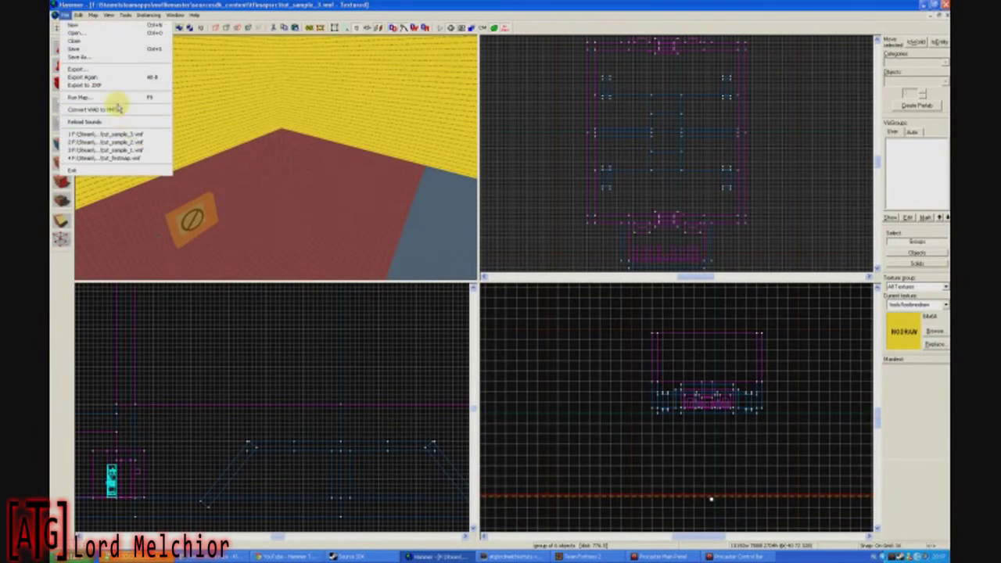
mouse_move(92, 16)
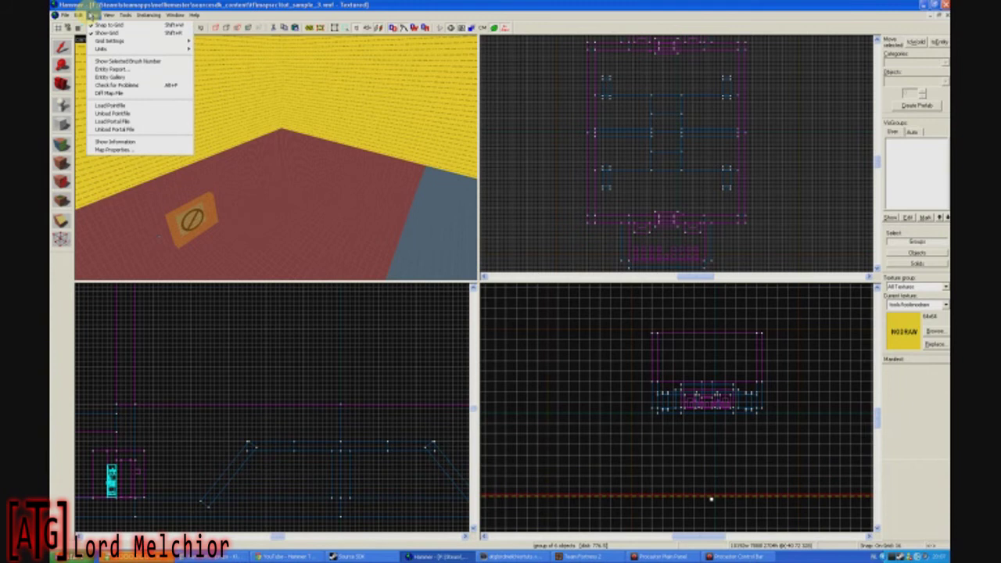
click(113, 150)
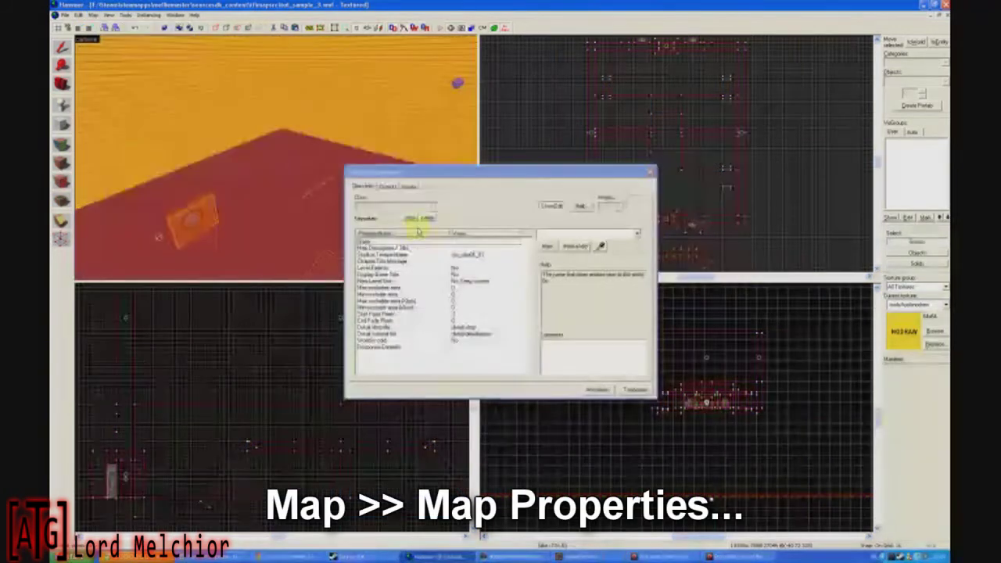
click(475, 256)
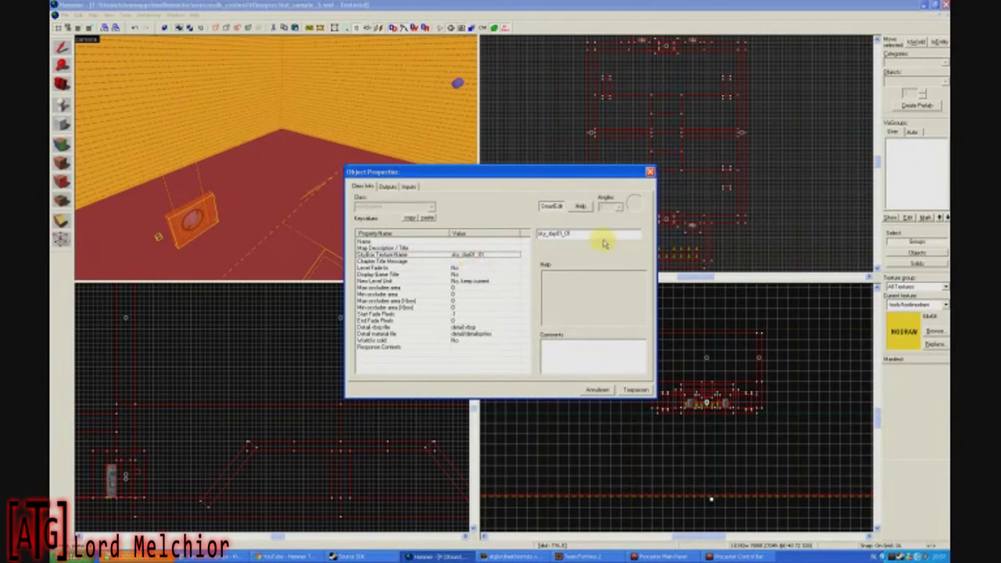
drag(579, 243, 557, 237)
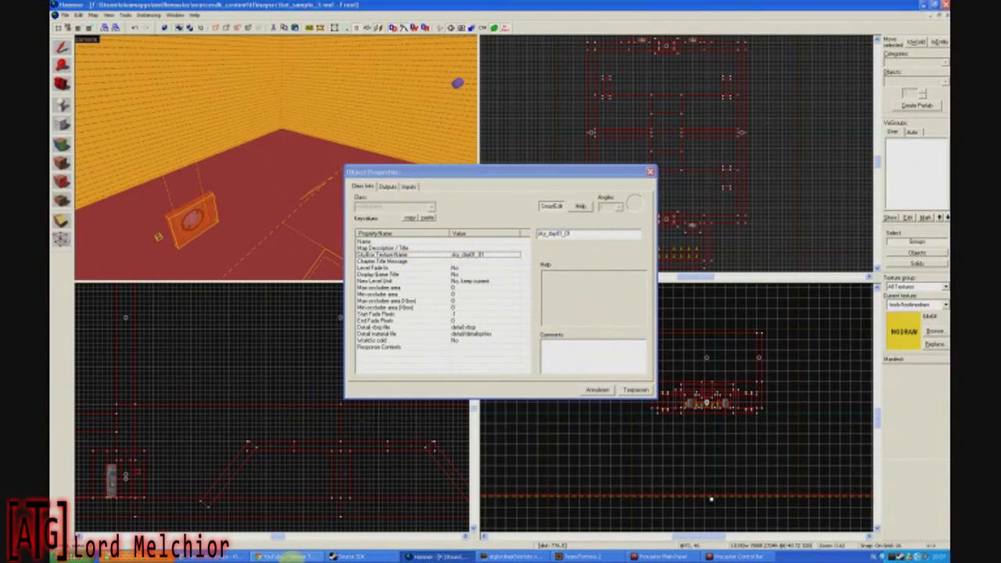
Switch to Chrome, open the Valve Developer Community site in a new tab and go to its Team Fortress 2 Sky List page
click(287, 555)
click(507, 6)
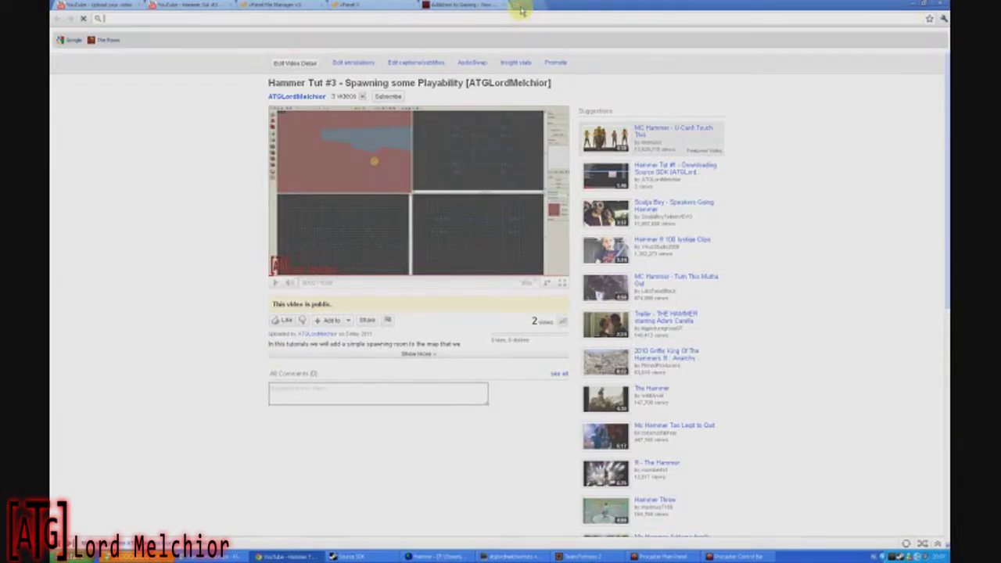
text(d)
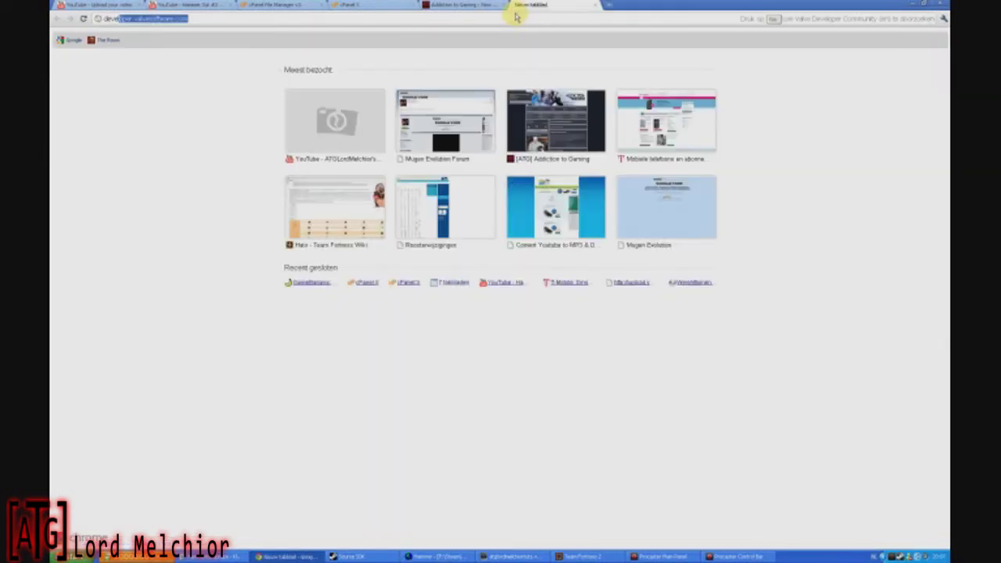
text(evelop)
key(Return)
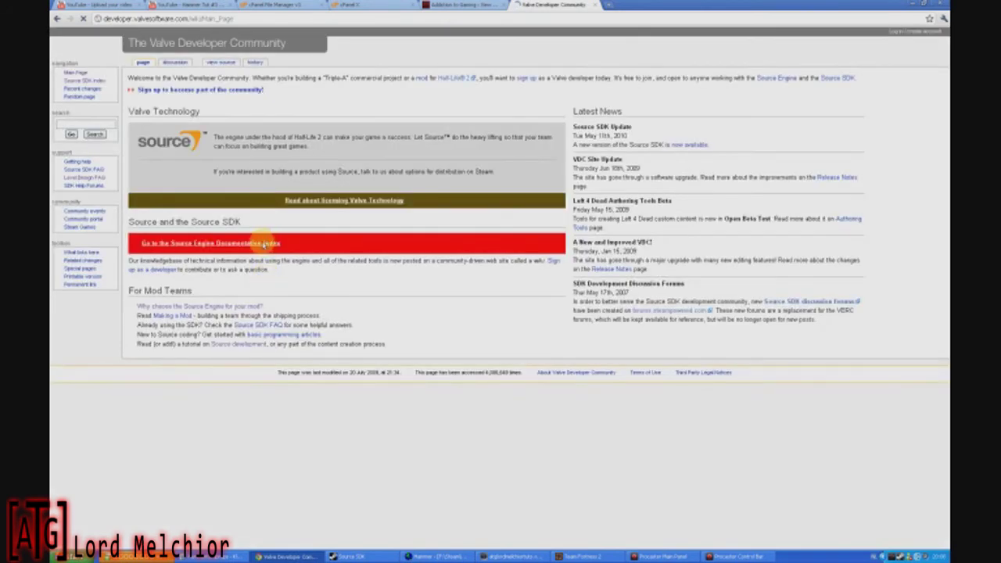
click(227, 243)
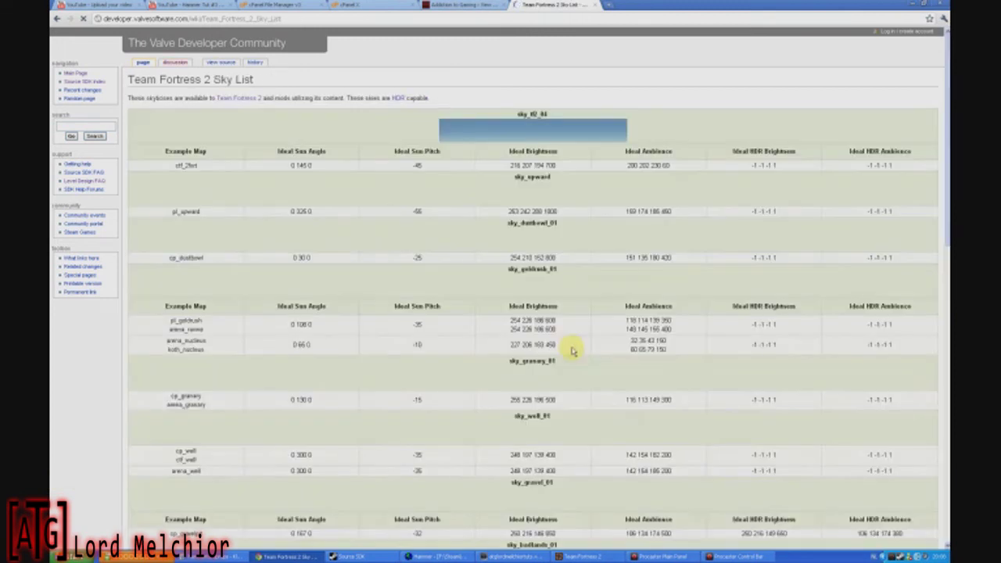
Look through the available Team Fortress 2 skies and copy the name sky_hydro_01
scroll(313, 220, down, 1)
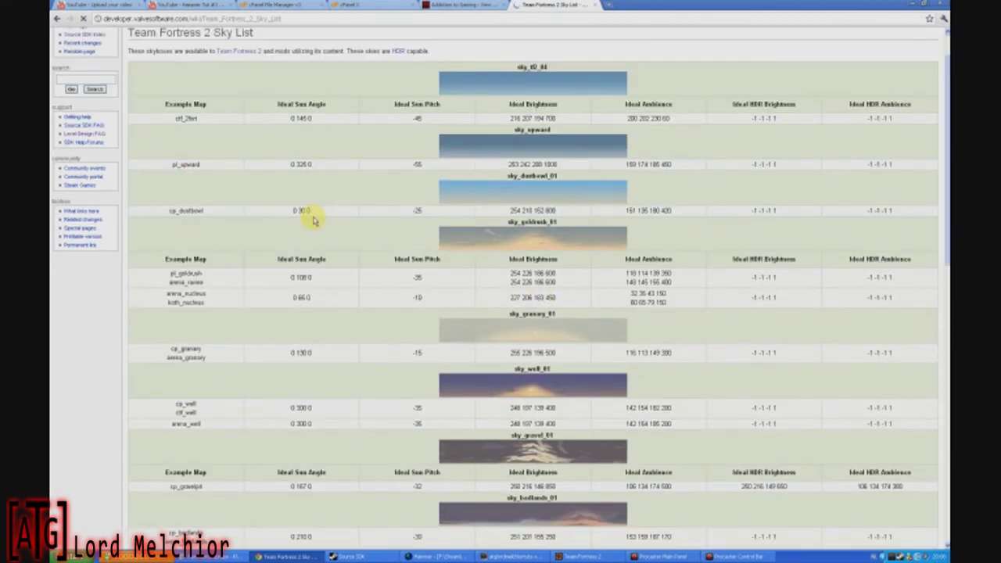
scroll(314, 221, up, 1)
scroll(315, 221, down, 1)
scroll(717, 287, up, 1)
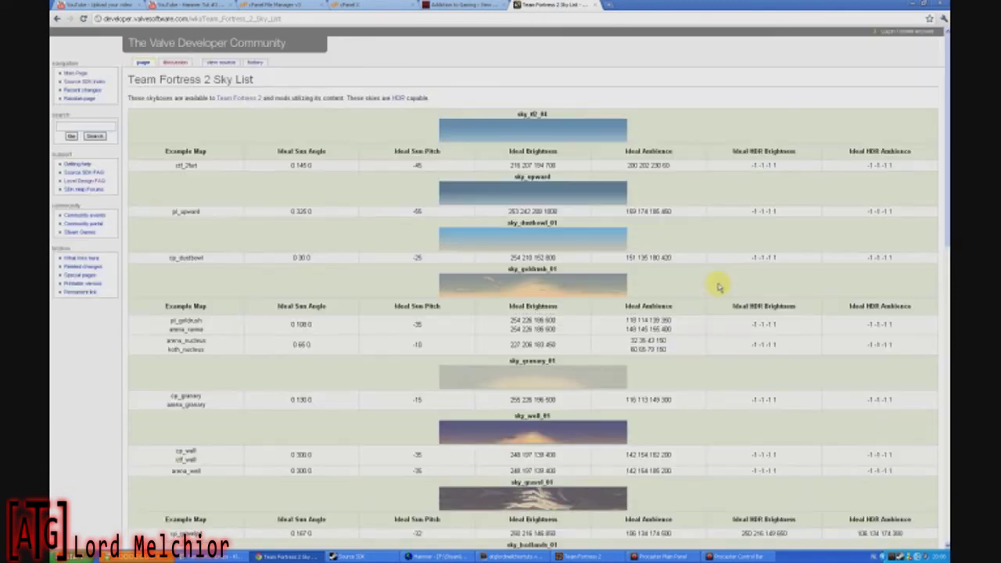
scroll(536, 167, down, 20)
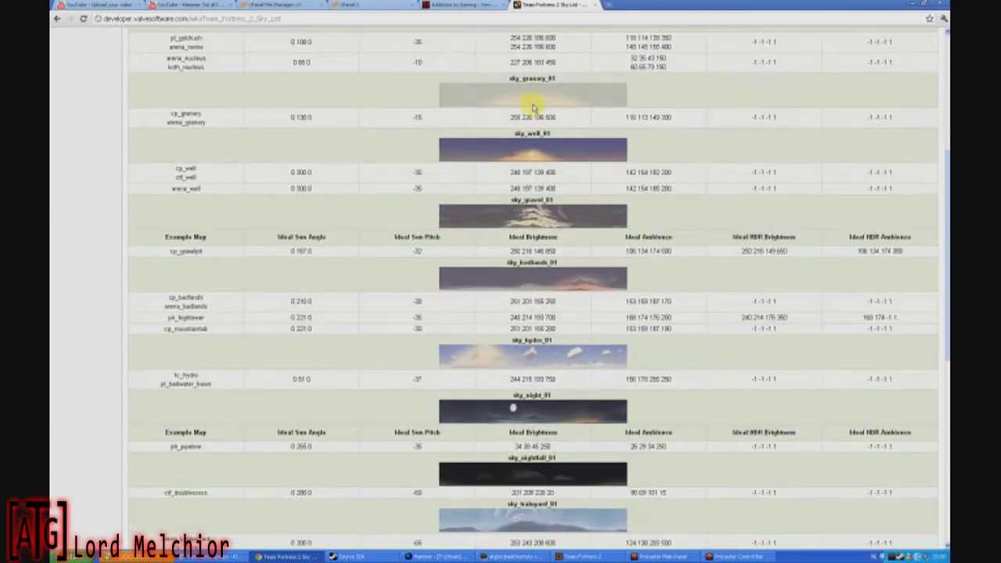
scroll(532, 104, down, 2)
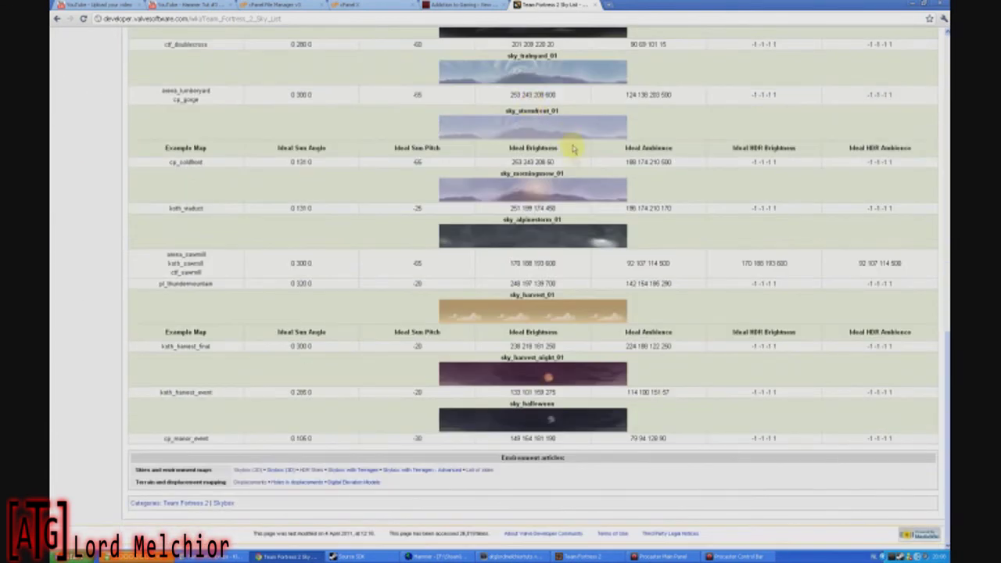
scroll(573, 149, up, 8)
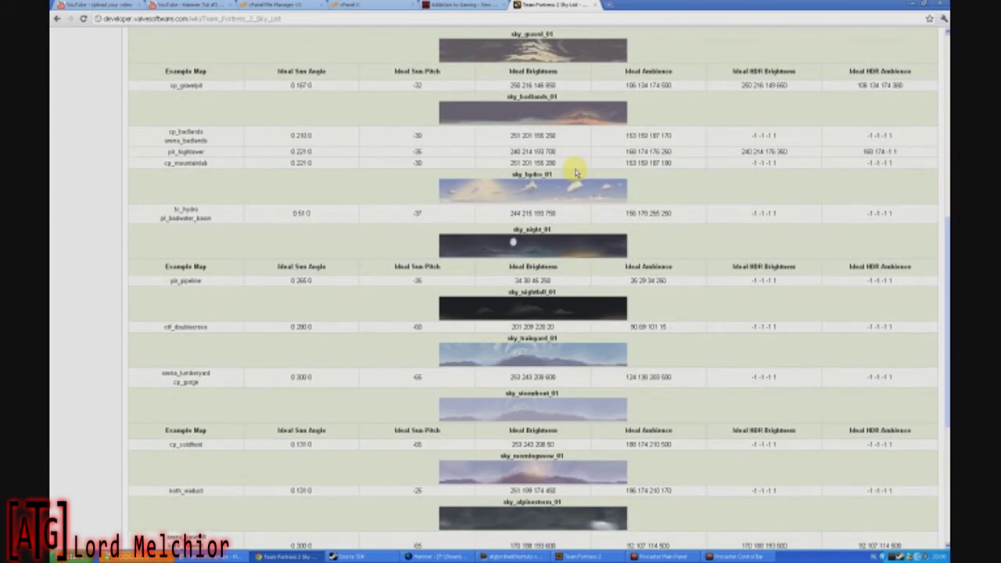
drag(566, 176, 515, 175)
key(ctrl+c)
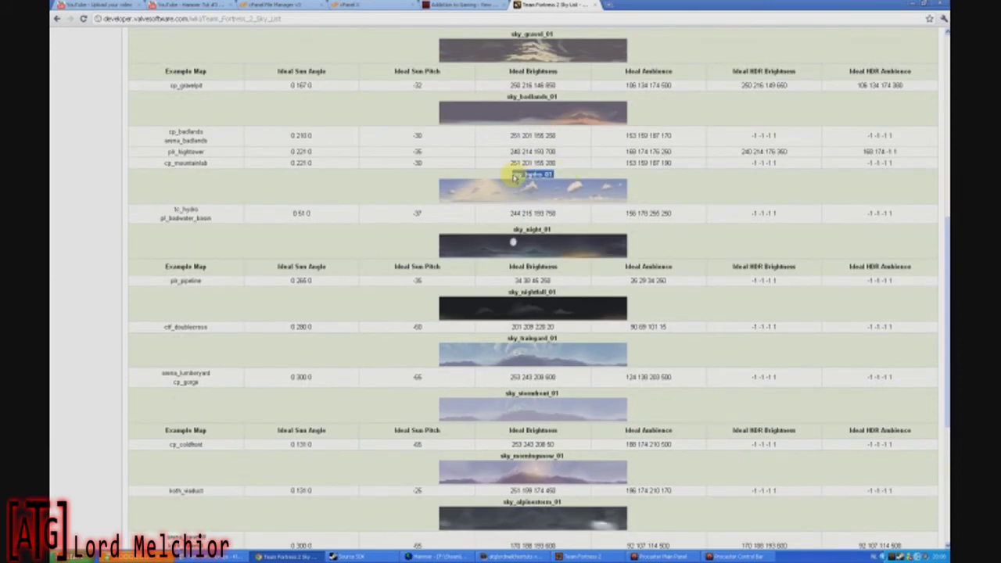
Switch back to Hammer and set the map's SkyBox Texture Name to sky_hydro_01
click(585, 556)
click(508, 555)
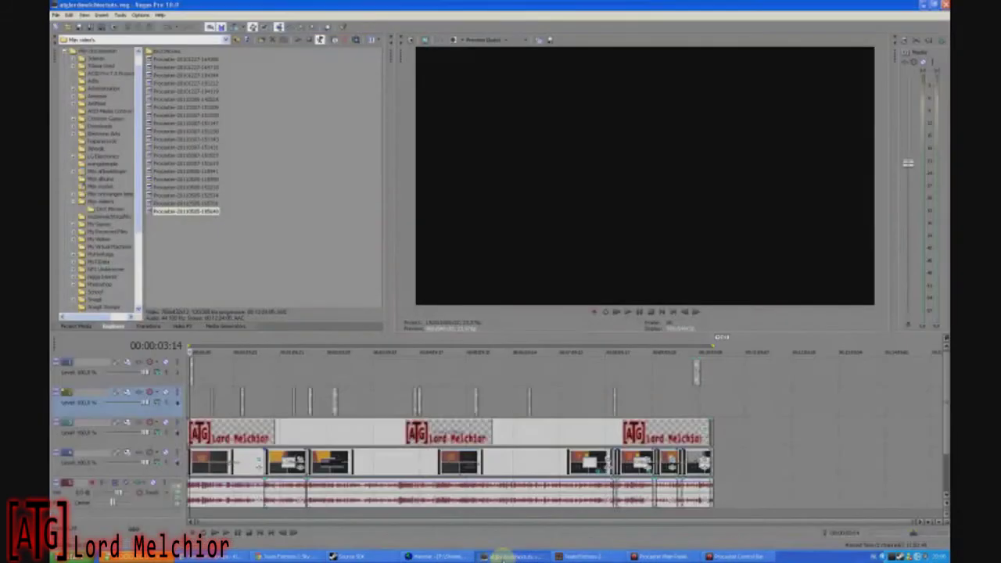
click(428, 556)
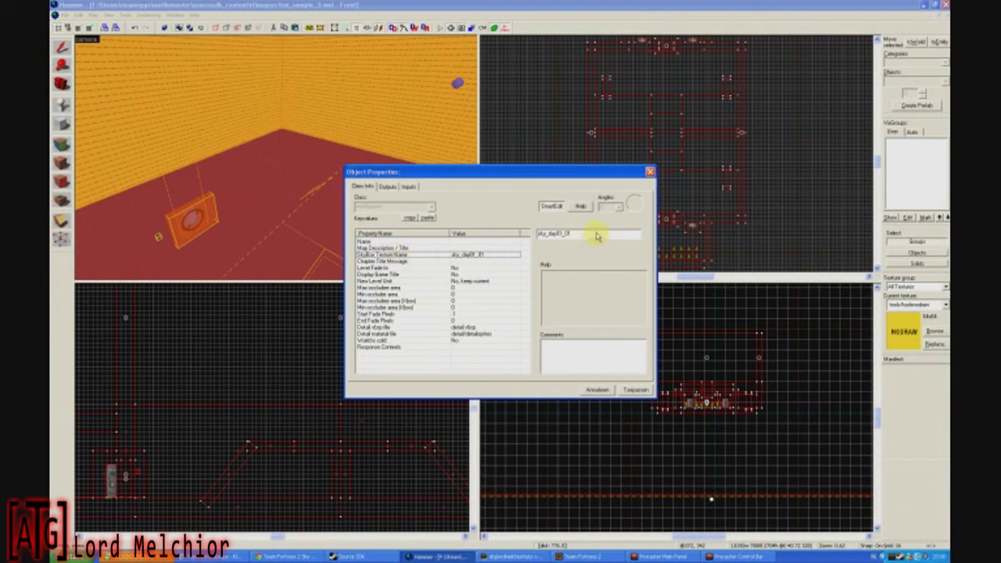
drag(596, 236, 528, 241)
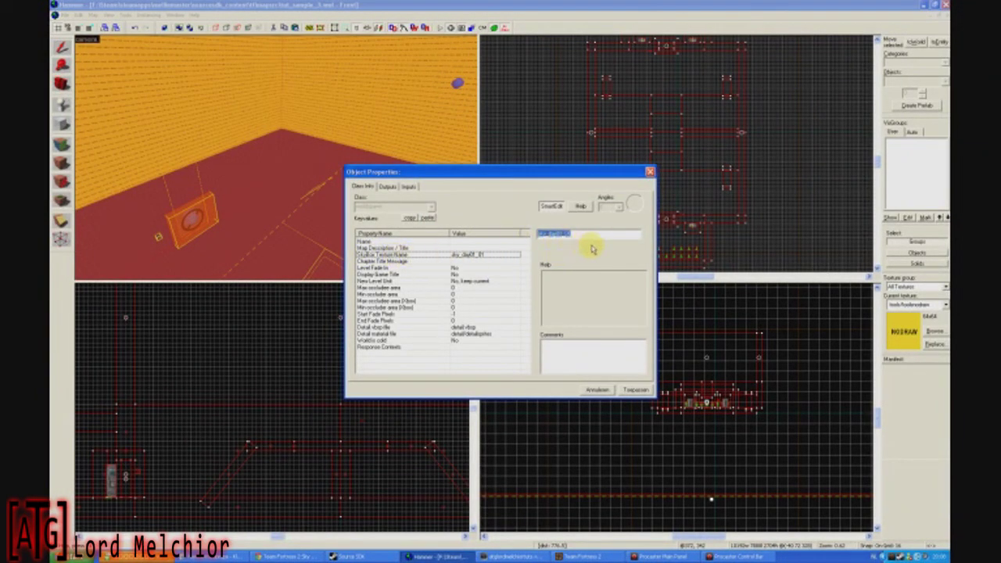
key(ctrl+v)
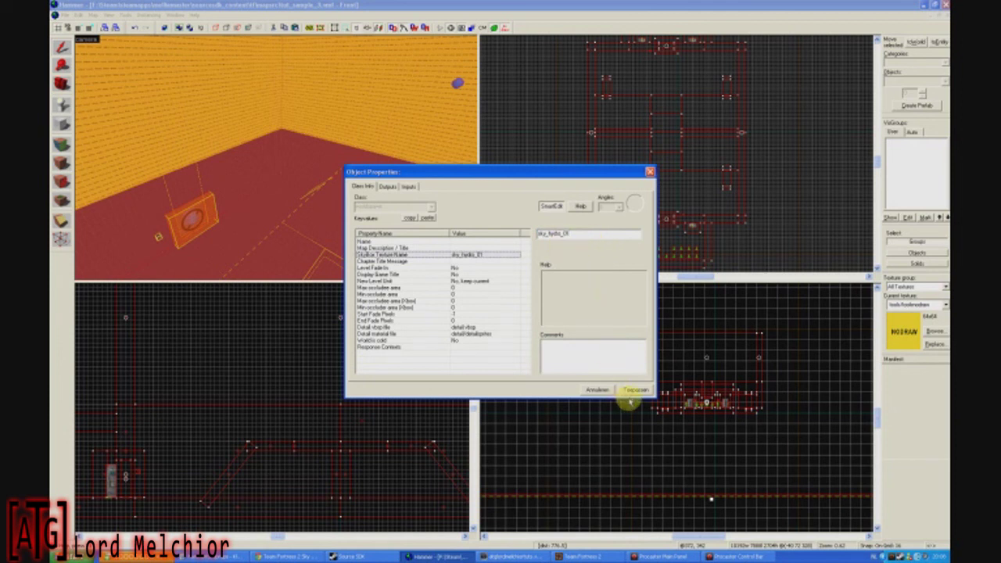
click(602, 392)
Clear the selection of the whole map and view the nodraw walls and sky from inside in 3D
key(z)
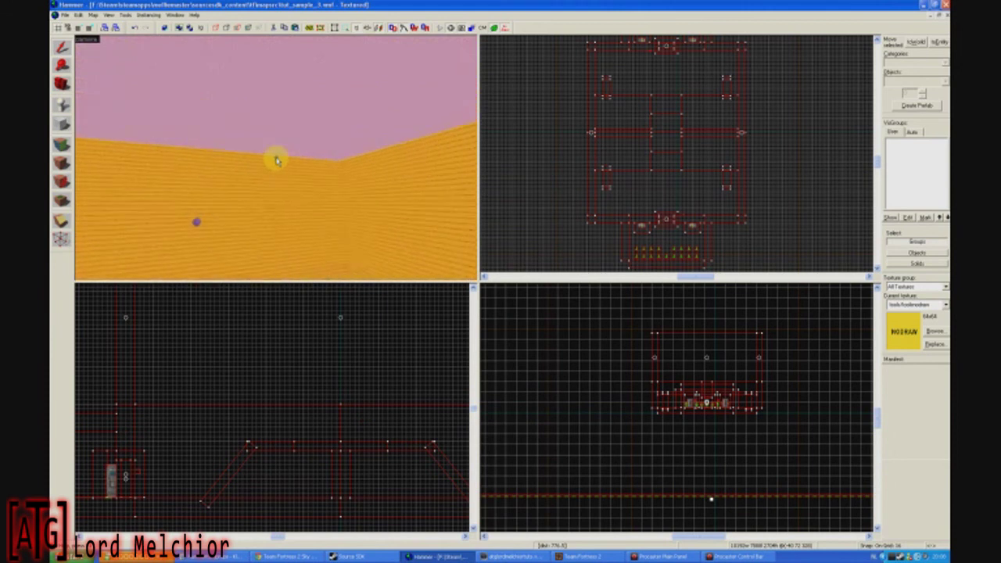
drag(277, 161, 274, 156)
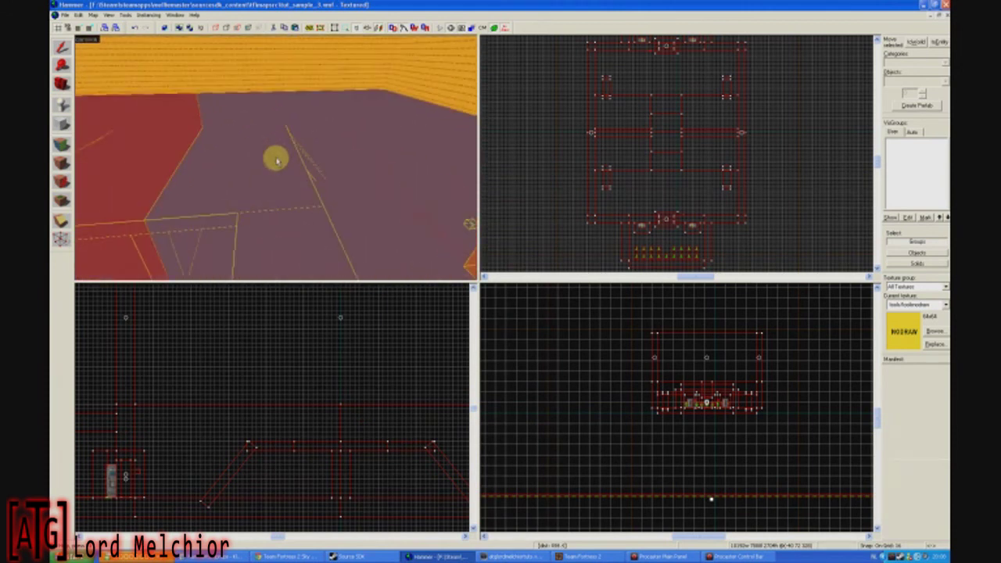
scroll(542, 161, down, 5)
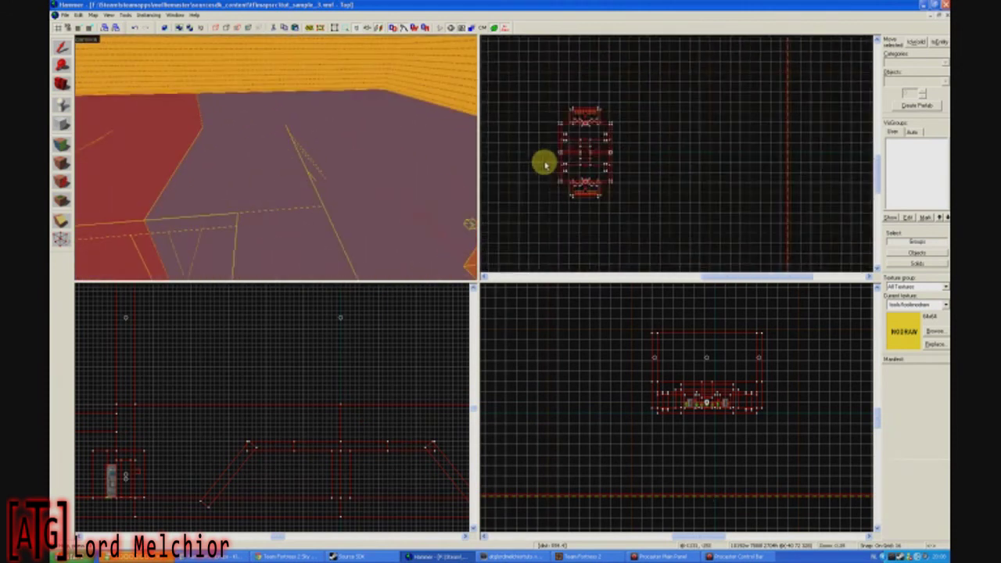
click(701, 164)
scroll(543, 165, up, 7)
key(z)
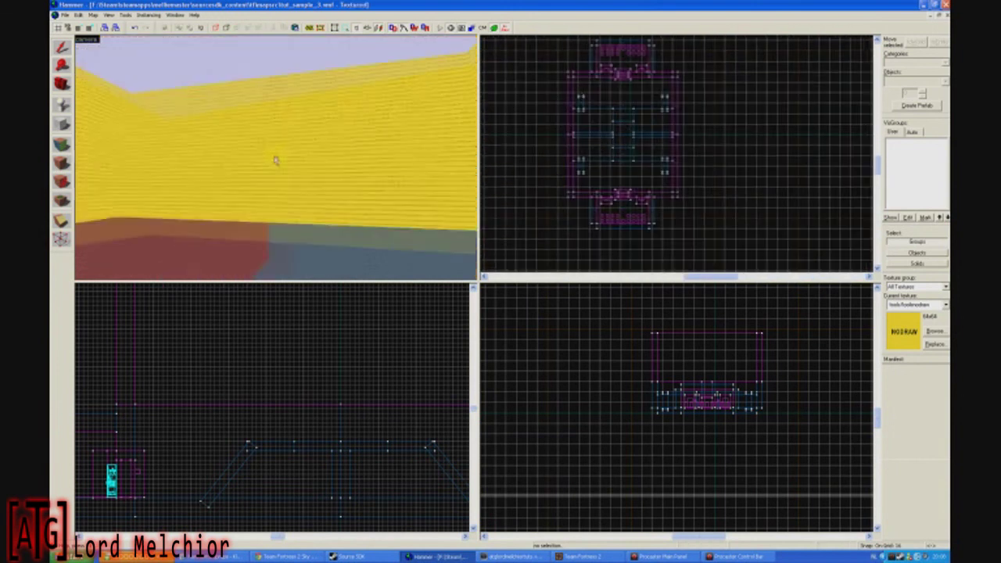